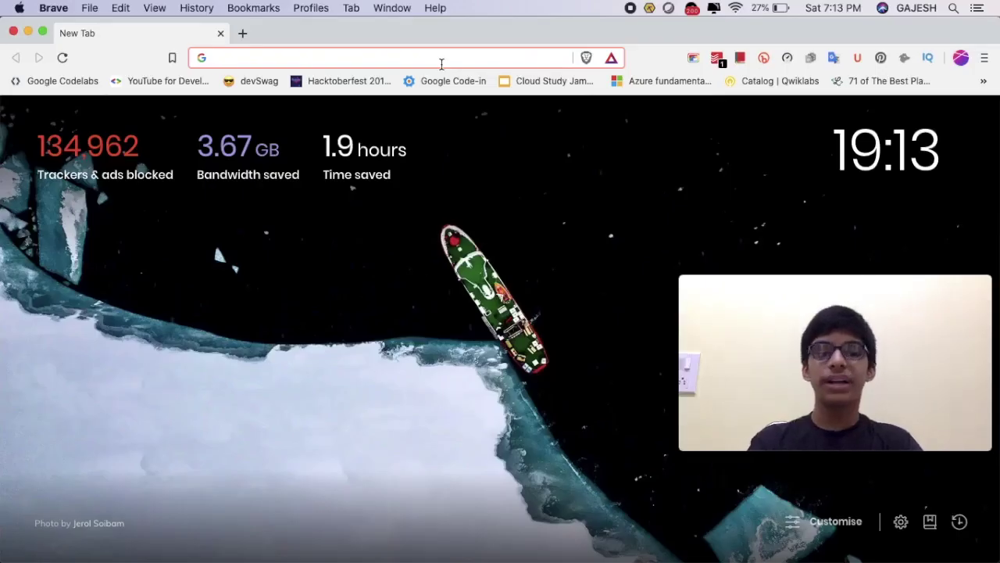
# Search Google for 'hashnode' and look over the results.
pyautogui.write('hashnode')
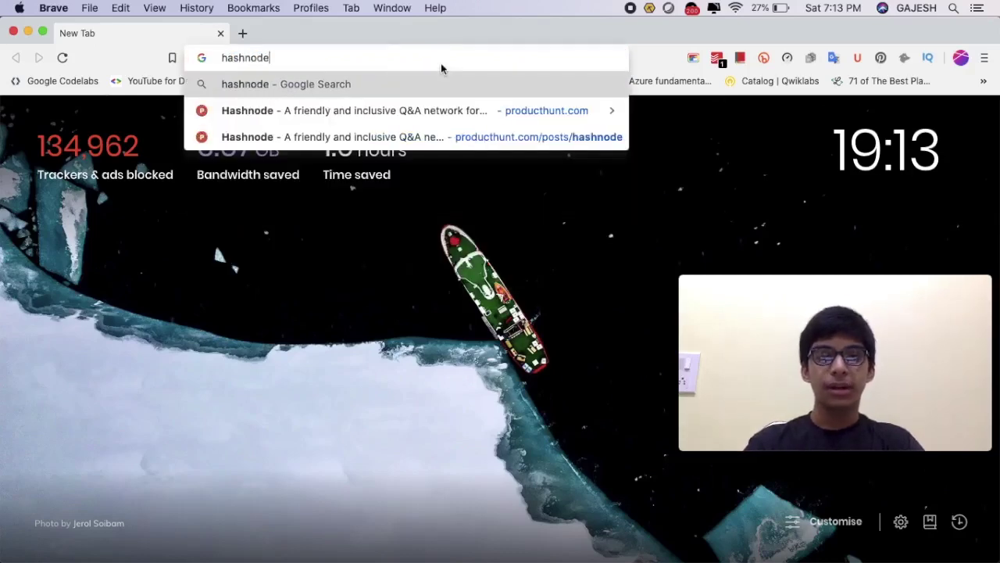
pyautogui.press('Return')
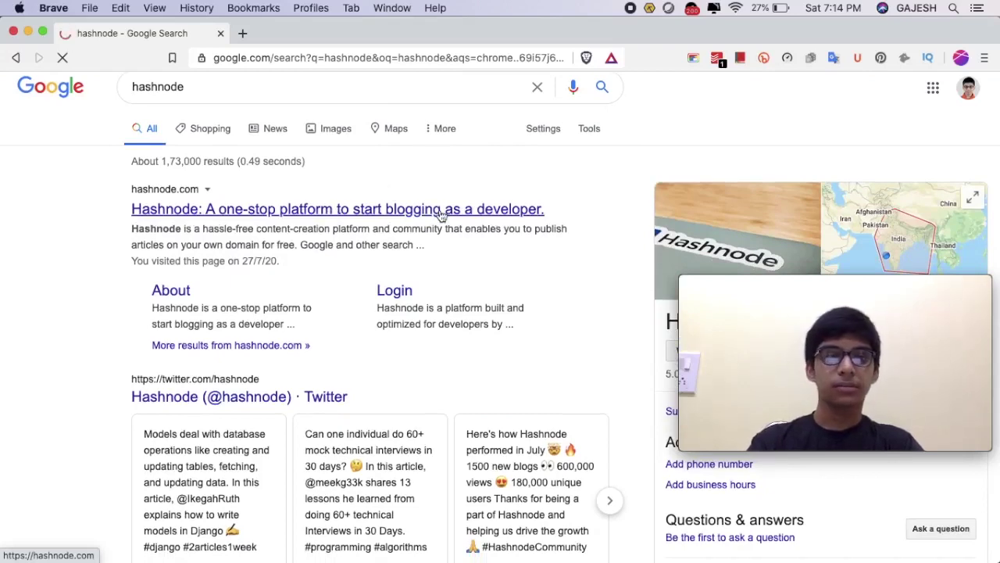
pyautogui.scroll(-1, 461, 215)
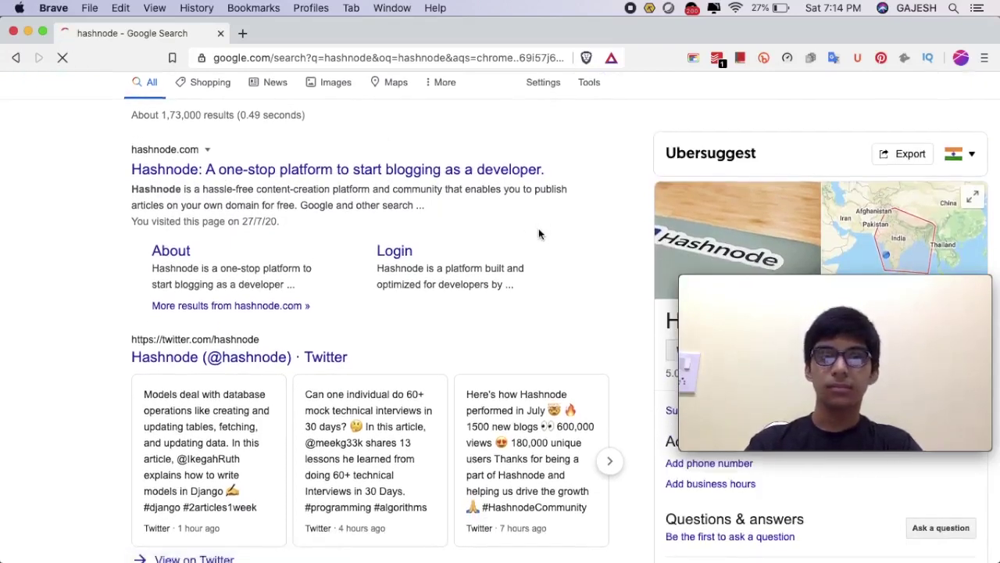
pyautogui.scroll(1, 538, 233)
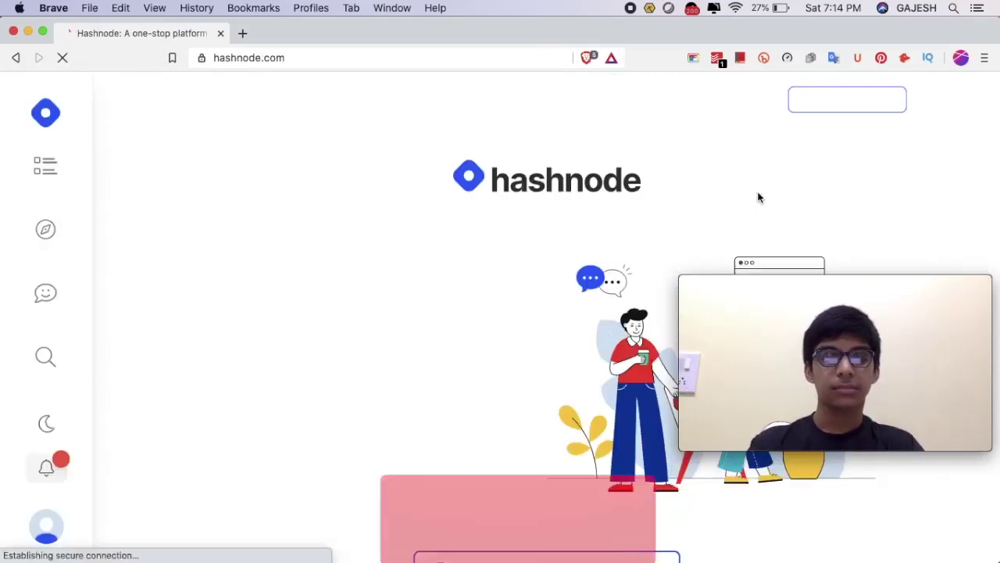
# Start the free personal blog signup and sign in with a GitHub account.
pyautogui.scroll(-3, 540, 146)
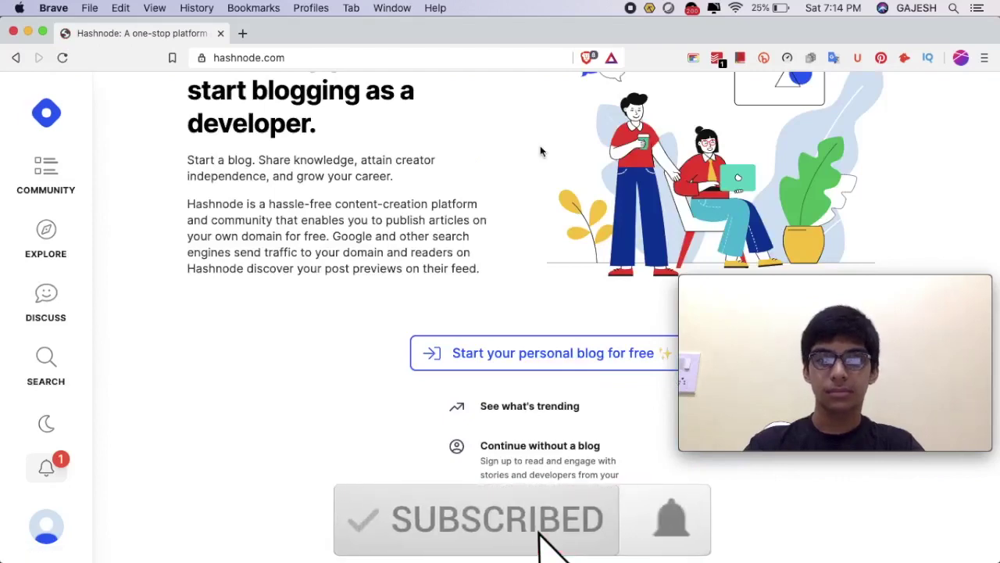
pyautogui.scroll(3, 519, 346)
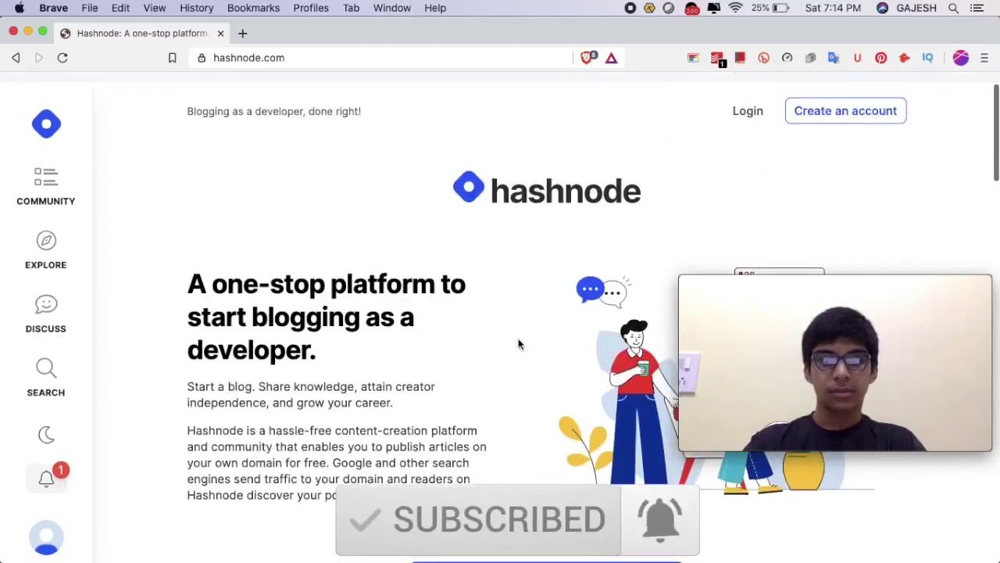
pyautogui.scroll(-2, 518, 344)
pyautogui.scroll(1, 509, 402)
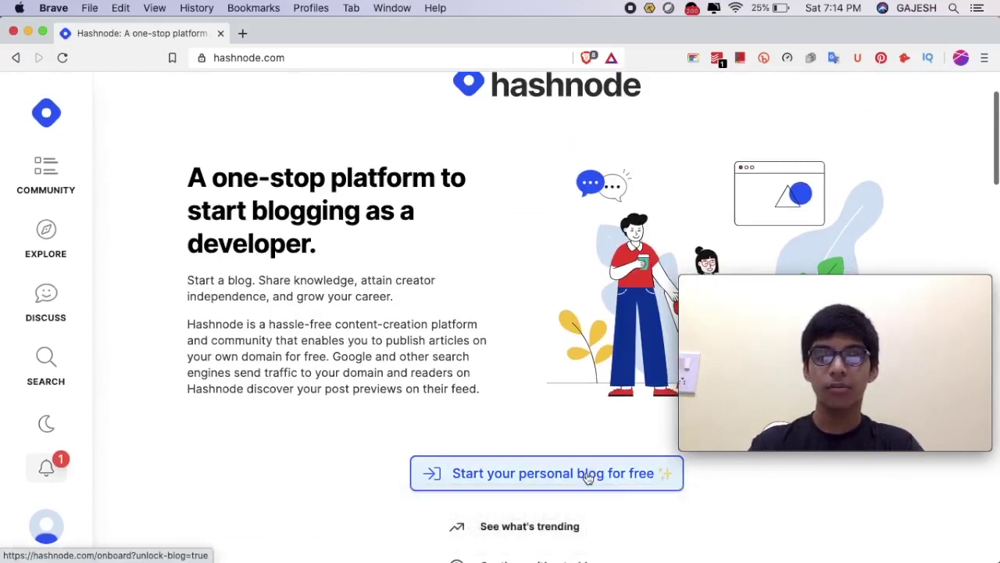
pyautogui.click(589, 477)
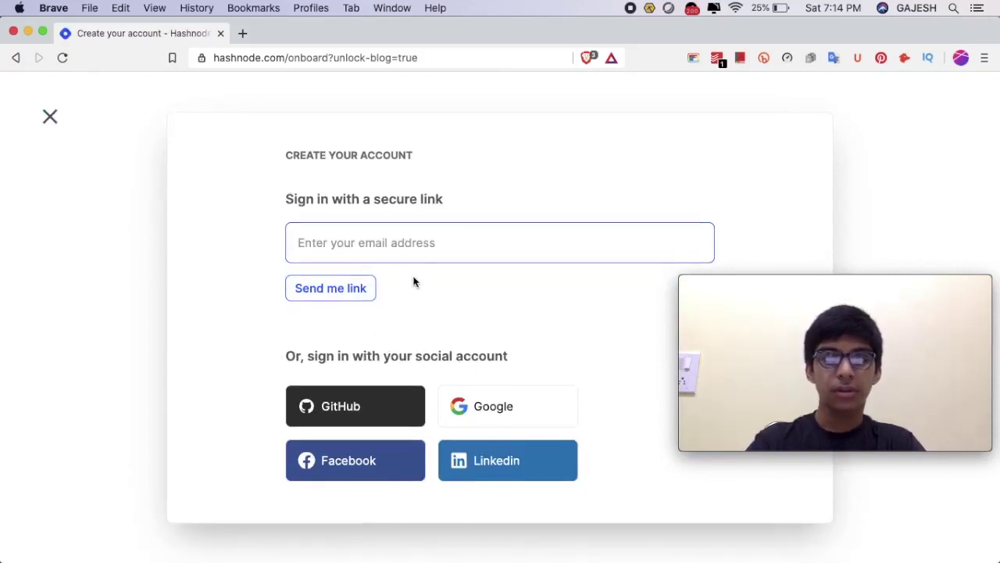
pyautogui.click(422, 348)
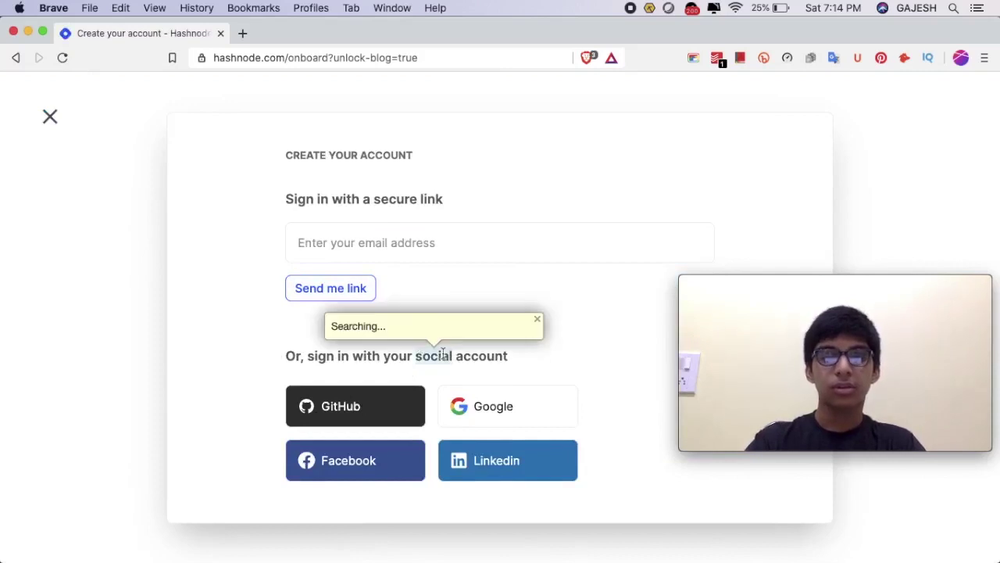
pyautogui.click(376, 403)
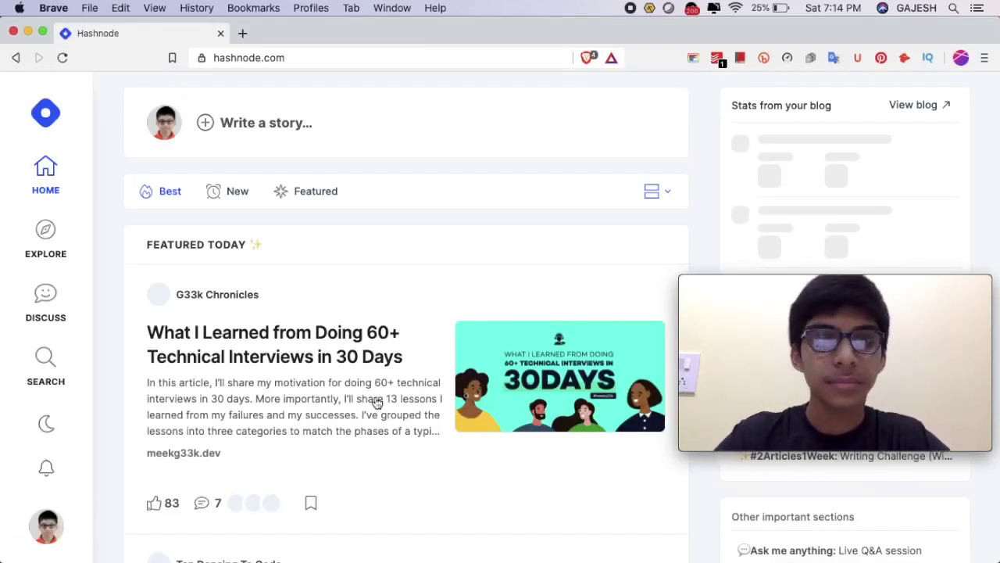
# Scroll the home feed and view the Notifications Center.
pyautogui.scroll(-1, 552, 357)
pyautogui.scroll(1, 553, 357)
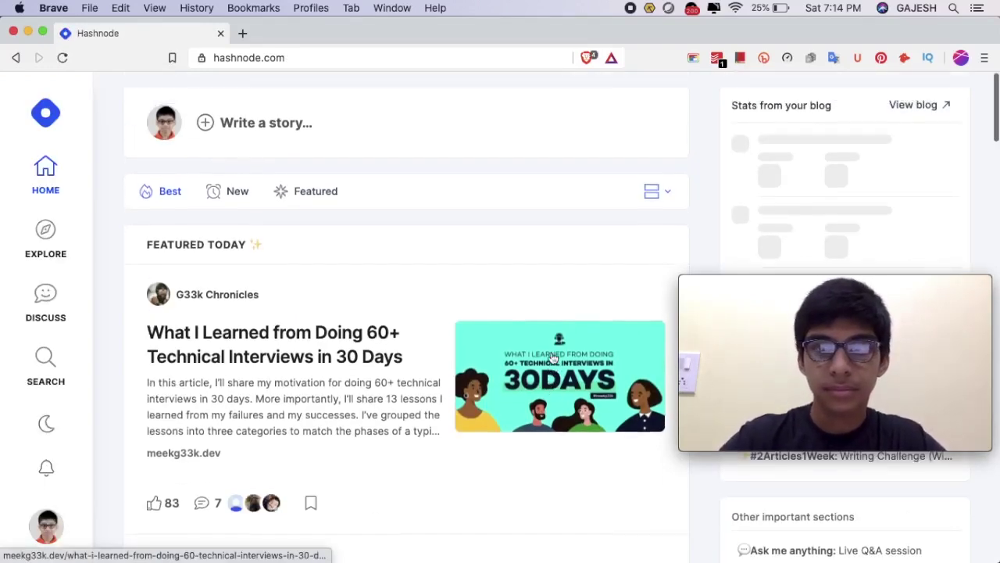
pyautogui.scroll(-10, 868, 211)
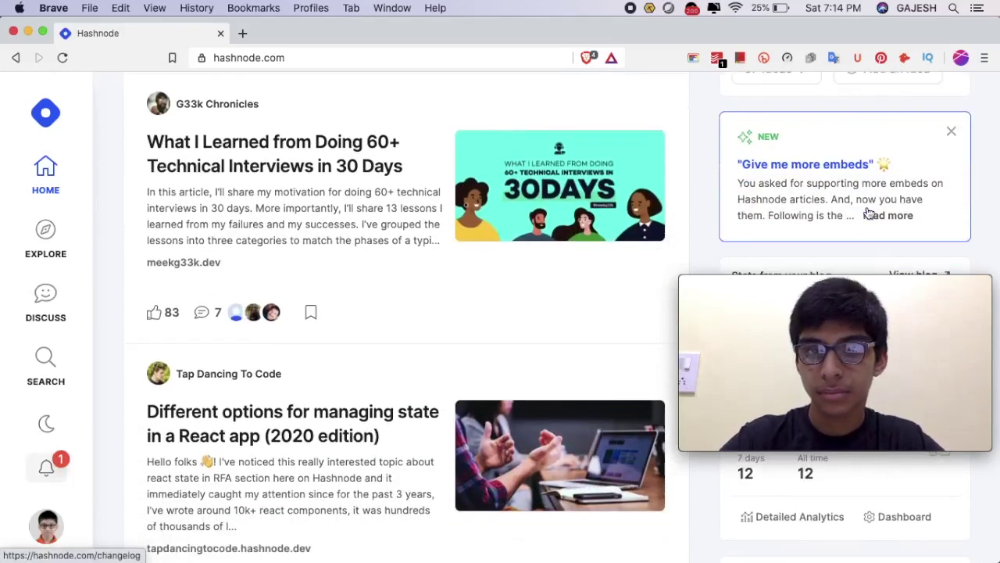
pyautogui.scroll(1, 927, 78)
pyautogui.scroll(-1, 927, 78)
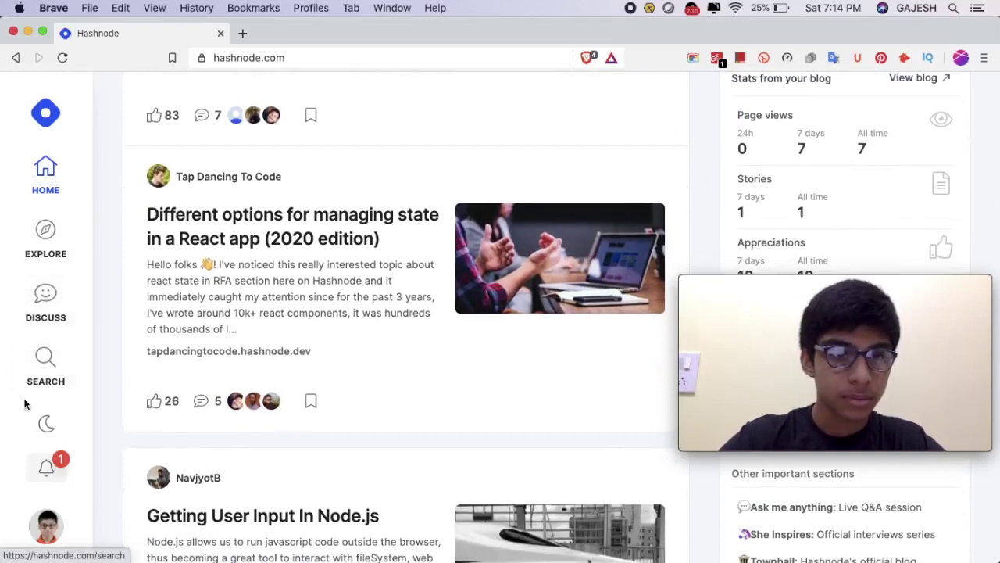
pyautogui.click(48, 470)
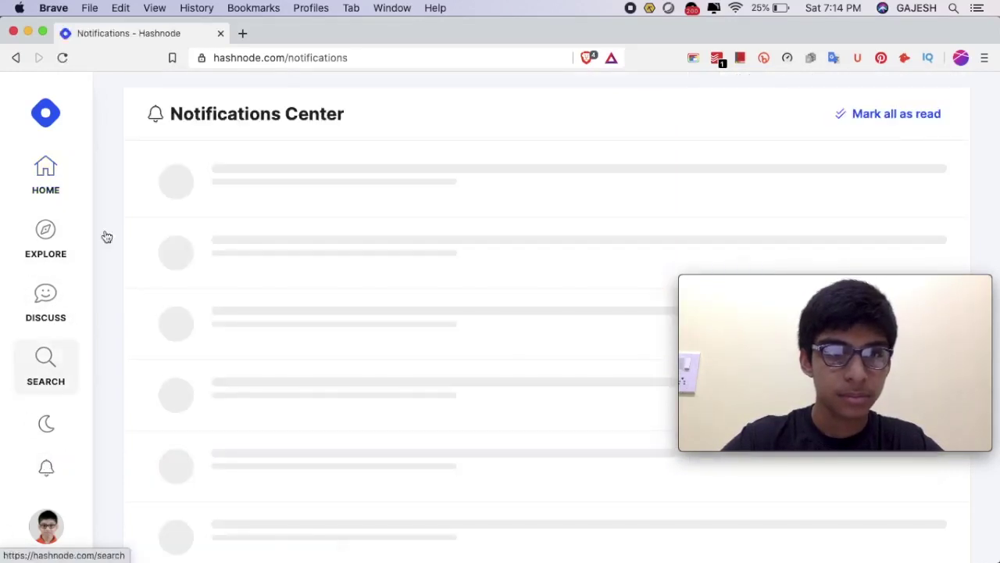
# Go to the account's own profile page from the avatar menu.
pyautogui.click(41, 535)
pyautogui.click(35, 539)
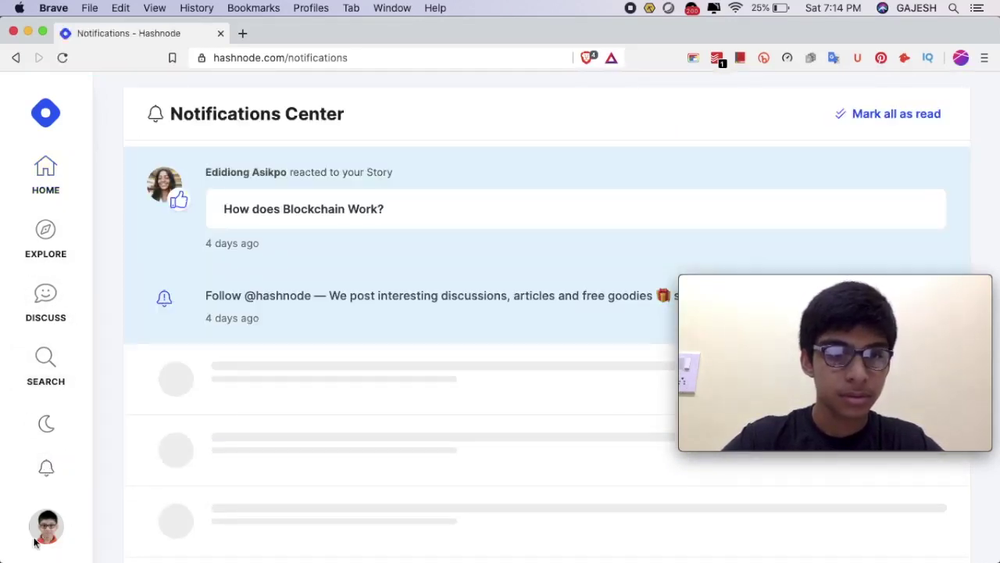
pyautogui.click(42, 537)
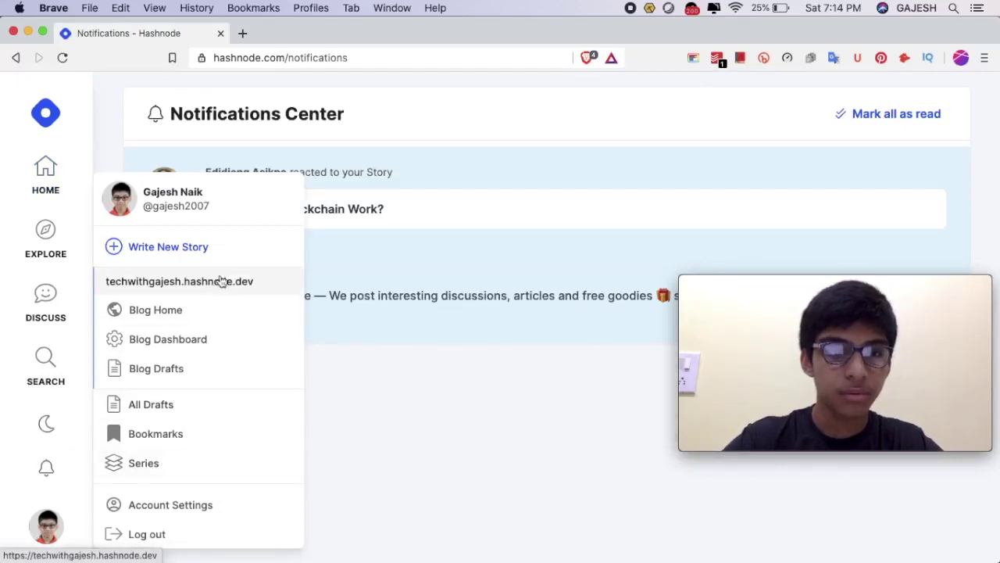
pyautogui.click(226, 203)
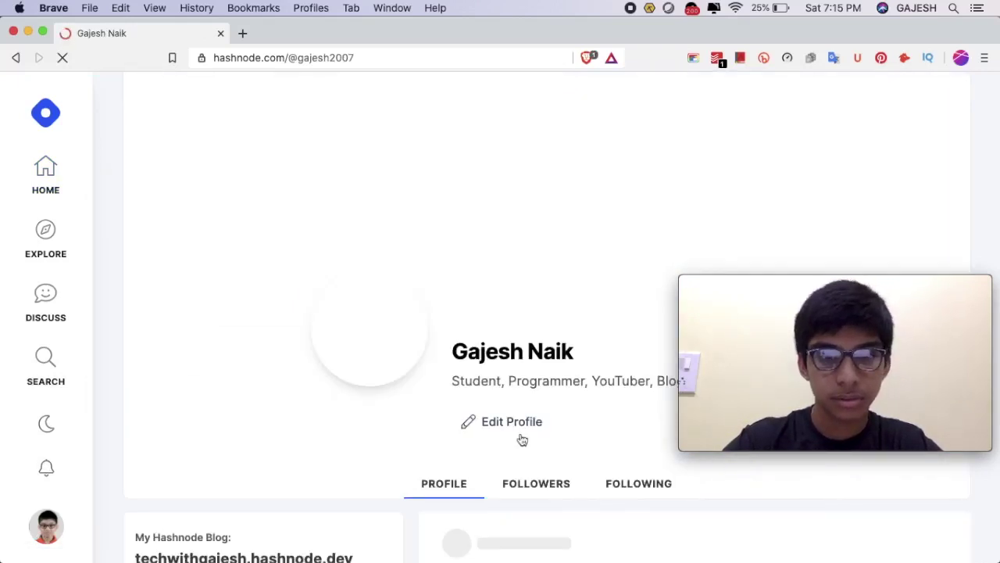
# Review the profile and its single blog post, then log out from the avatar menu.
pyautogui.scroll(-5, 515, 440)
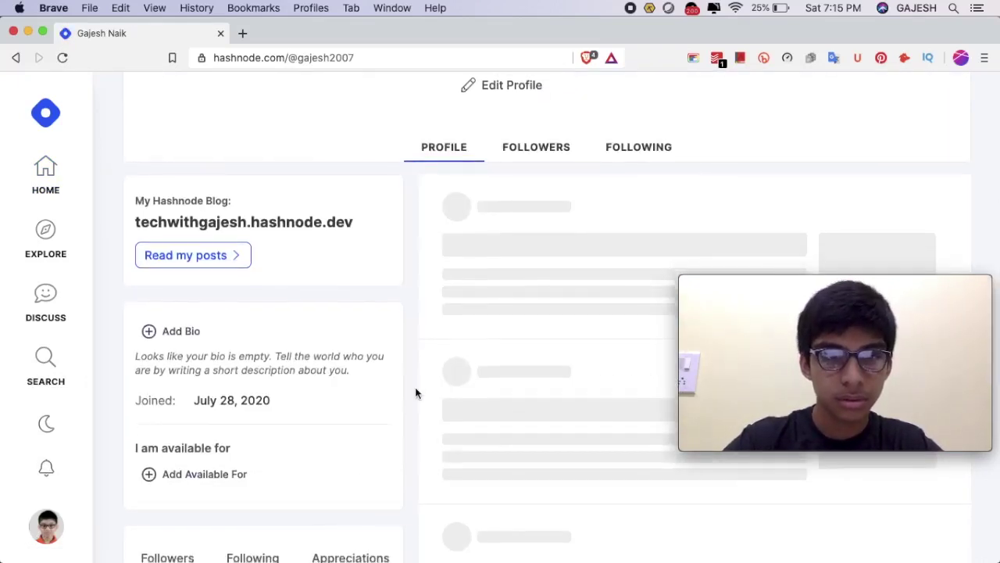
pyautogui.scroll(-6, 415, 387)
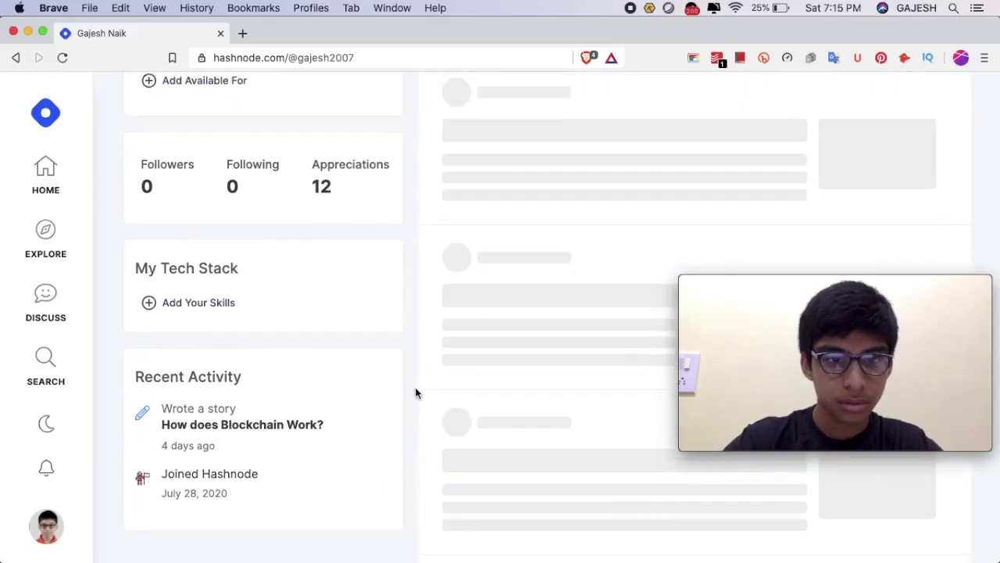
pyautogui.scroll(-3, 415, 387)
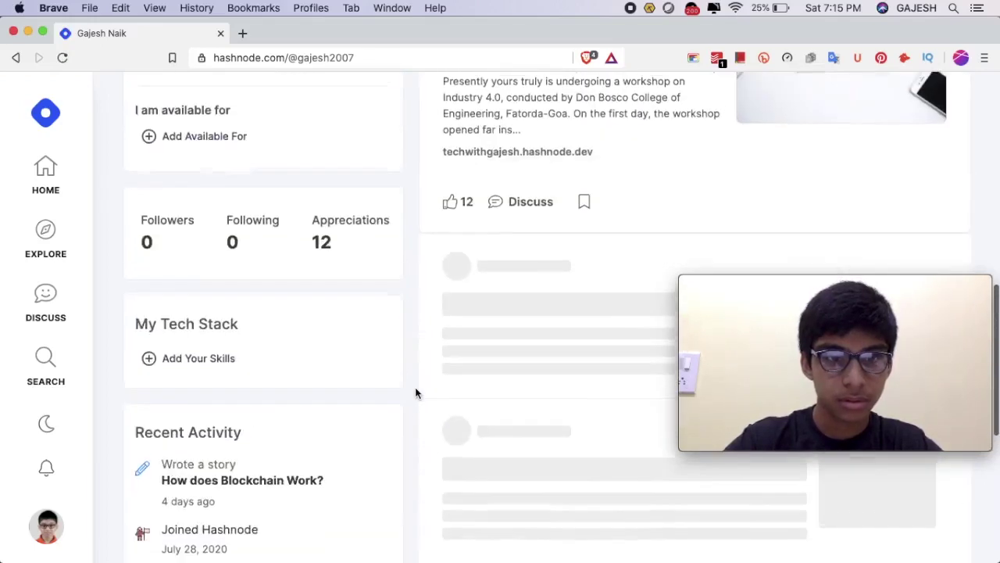
pyautogui.scroll(5, 415, 391)
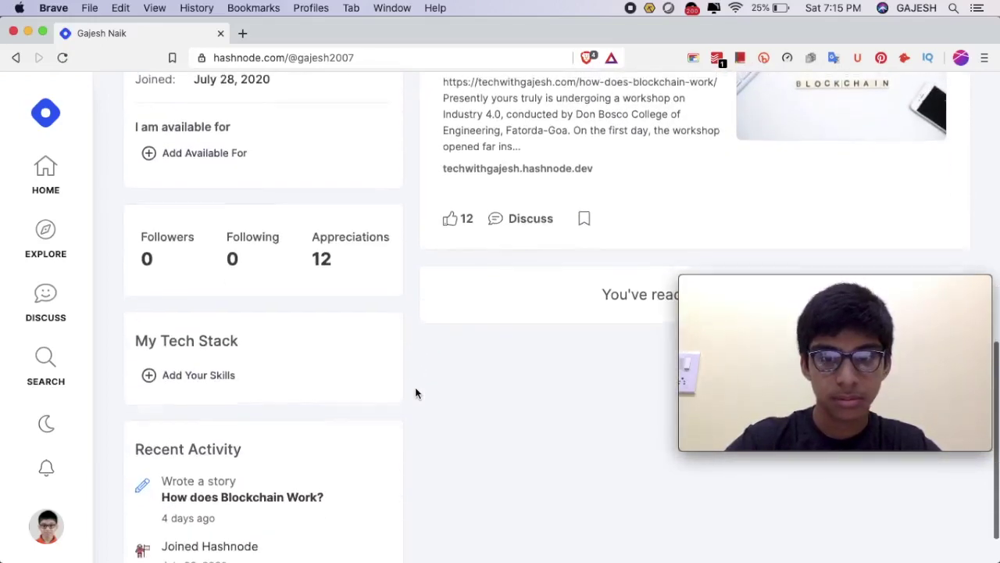
pyautogui.scroll(3, 777, 235)
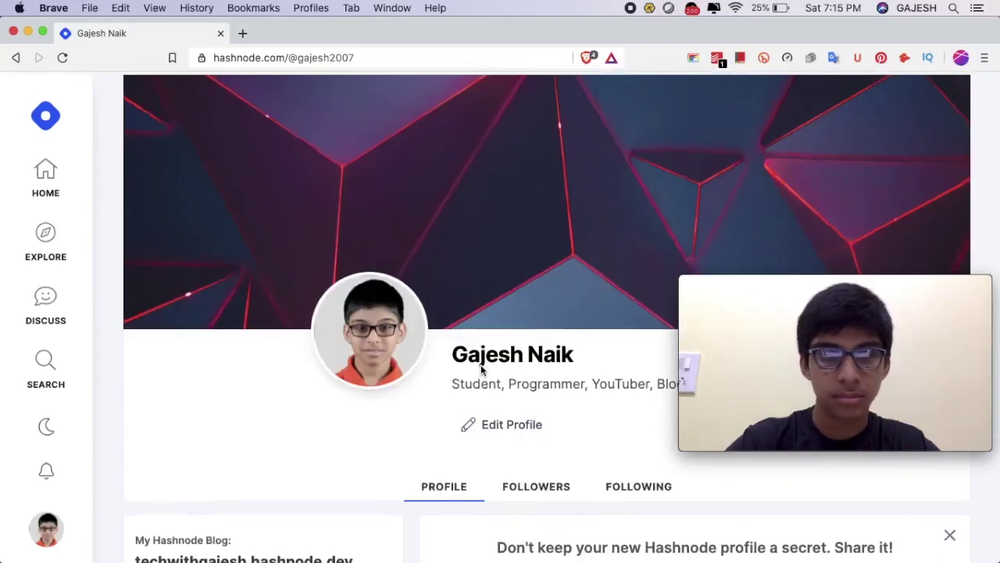
pyautogui.scroll(-4, 482, 371)
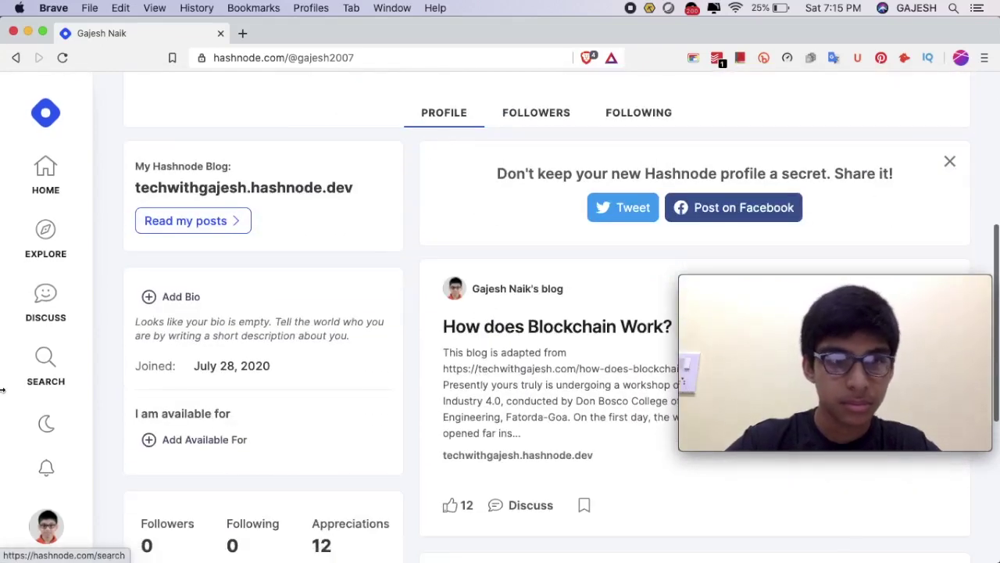
pyautogui.click(57, 539)
pyautogui.click(193, 534)
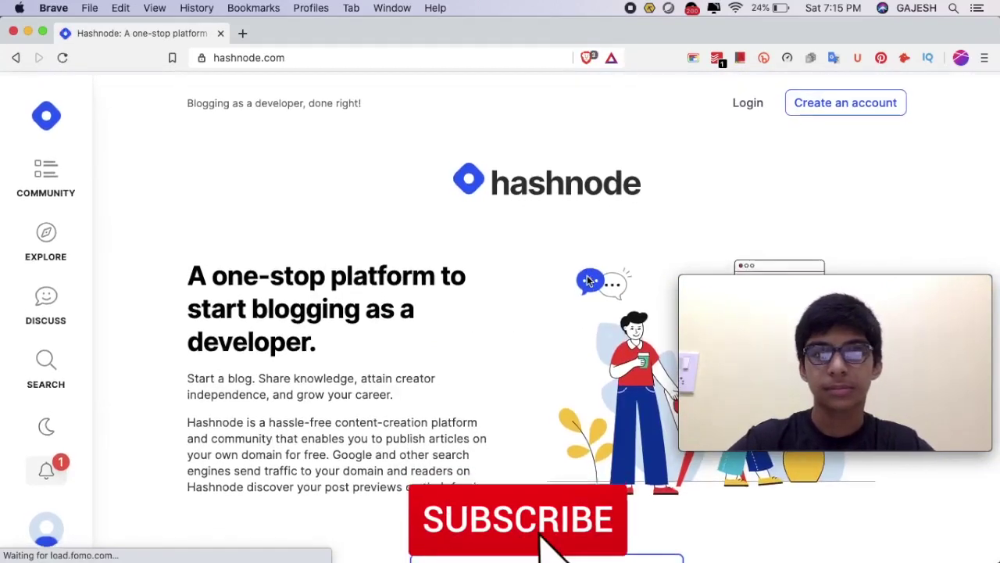
# Bring up Hashnode's Create your account page and open a new browser tab.
pyautogui.scroll(-2, 588, 282)
pyautogui.scroll(-3, 588, 281)
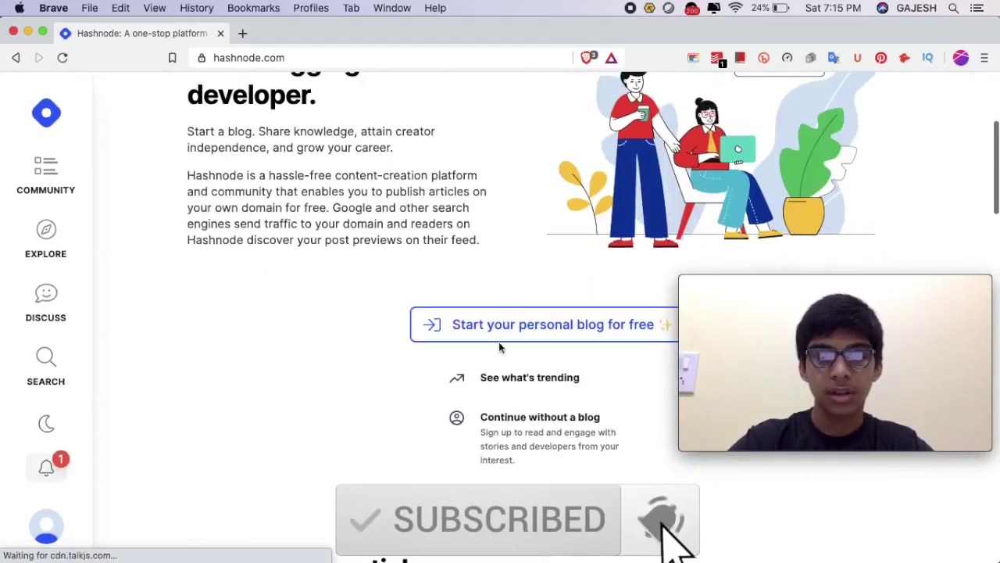
pyautogui.click(574, 326)
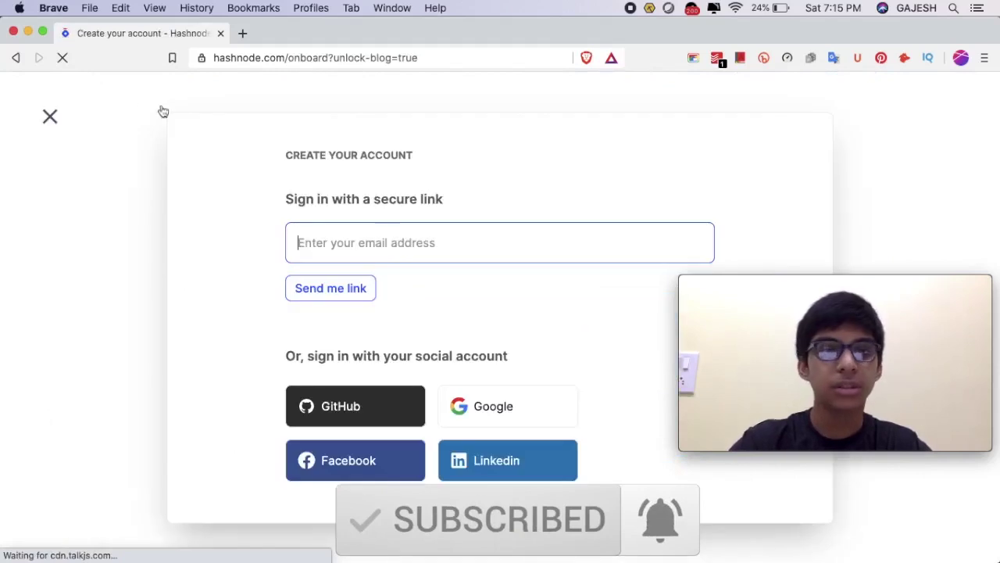
pyautogui.click(243, 34)
# Load temp-mail.org and copy its temporary email address.
pyautogui.write('temp')
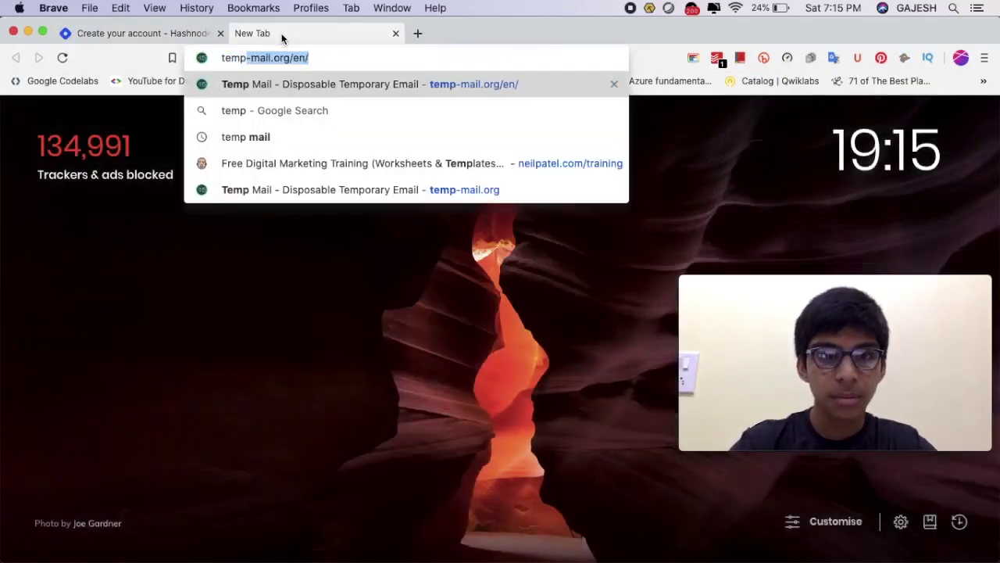
pyautogui.press('Return')
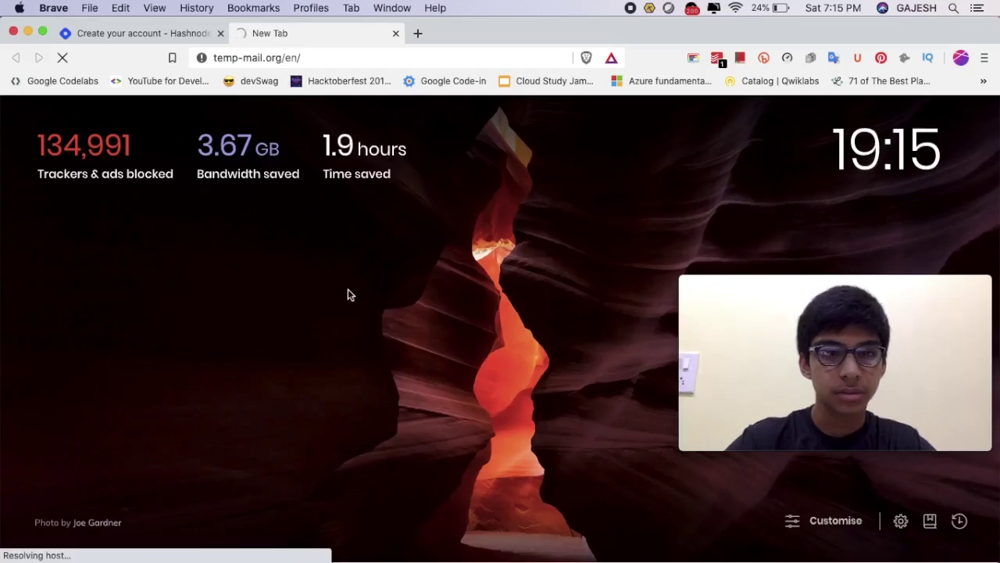
pyautogui.click(160, 35)
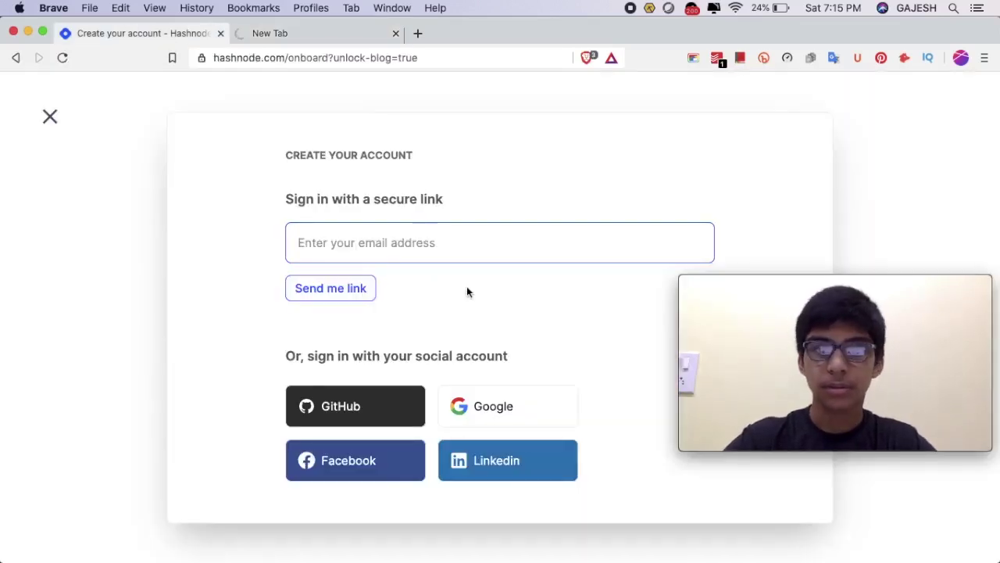
pyautogui.click(332, 35)
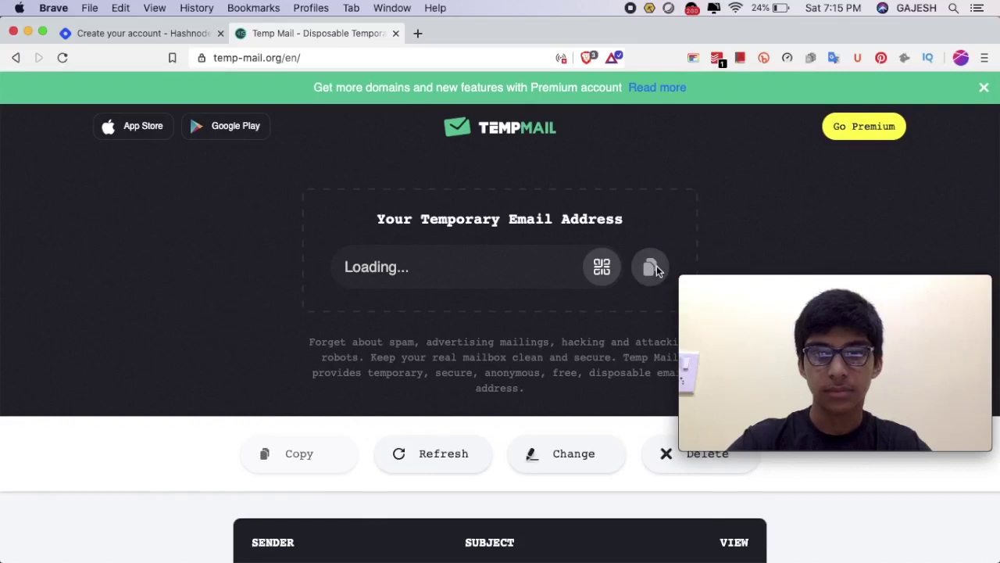
pyautogui.click(645, 278)
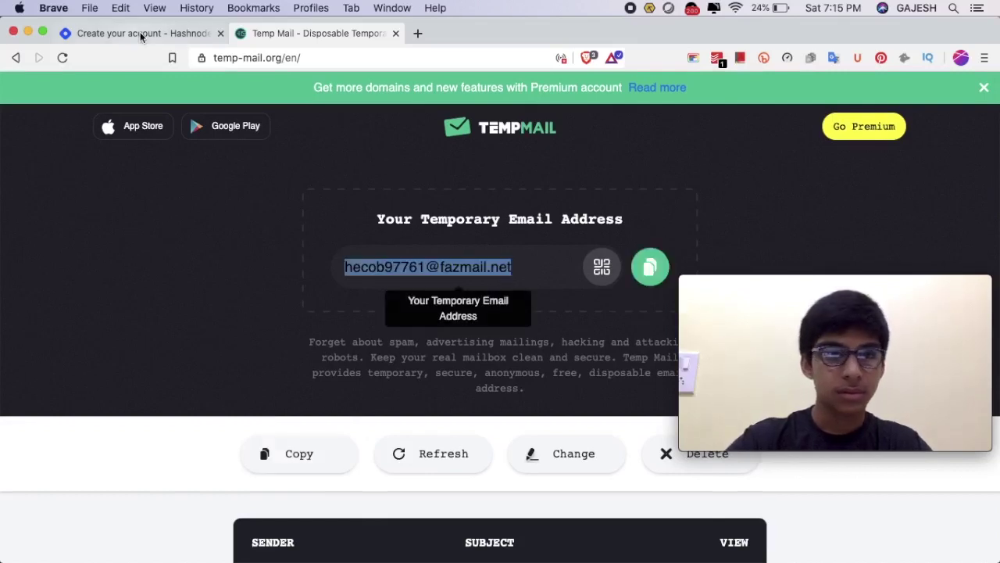
# Request a Hashnode sign-in link to that address and follow it from the inbox email.
pyautogui.click(143, 33)
pyautogui.click(358, 289)
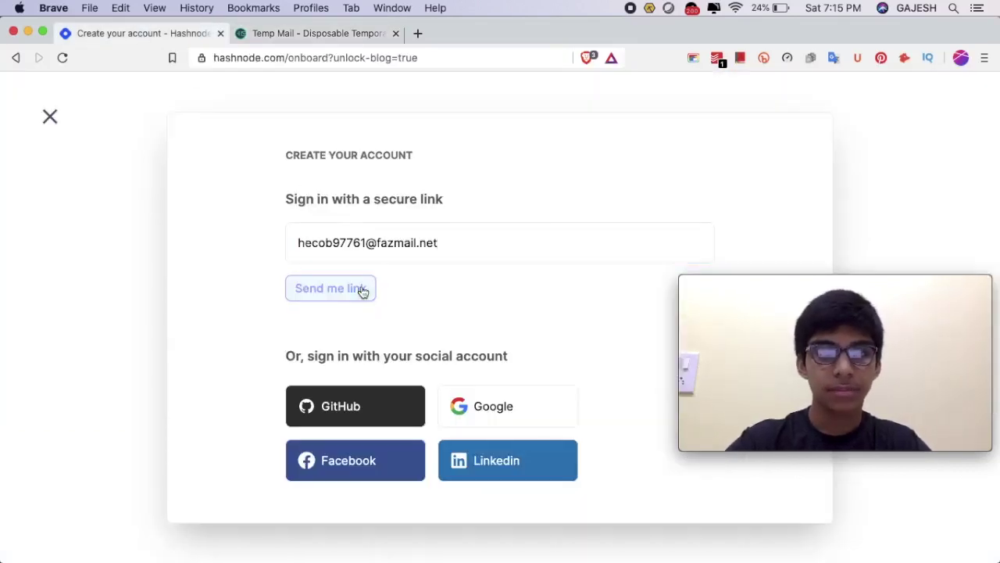
pyautogui.click(335, 34)
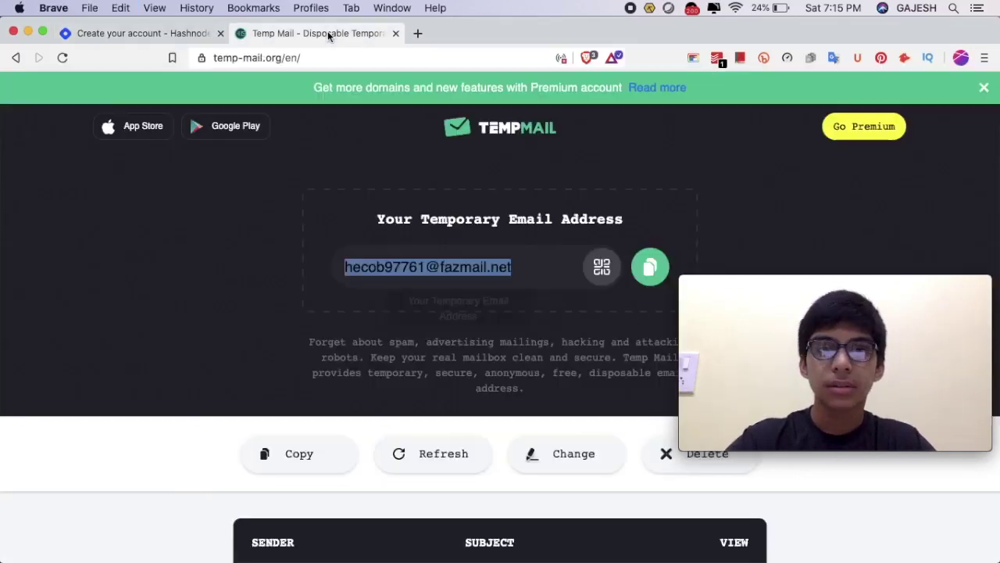
pyautogui.scroll(-5, 480, 342)
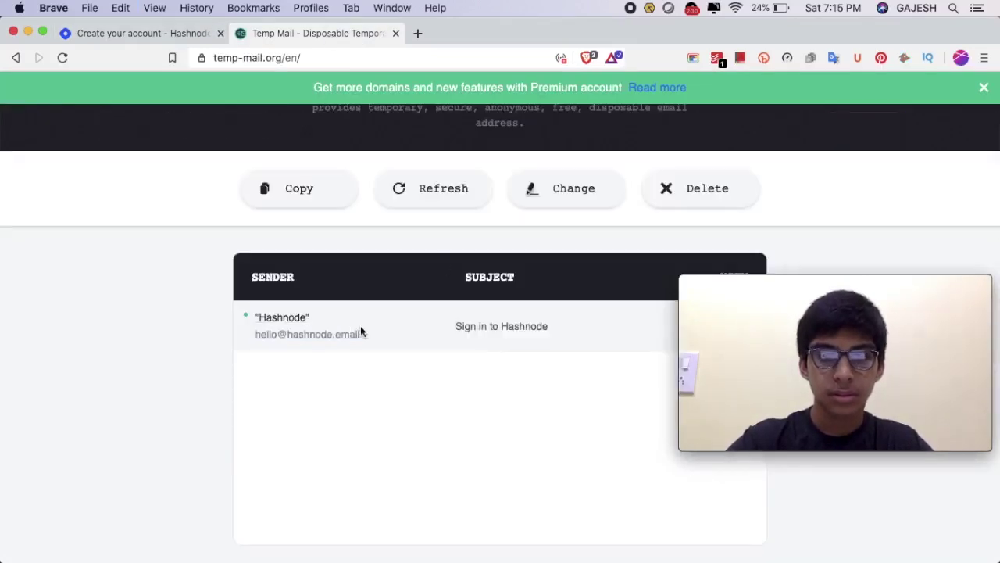
pyautogui.click(470, 334)
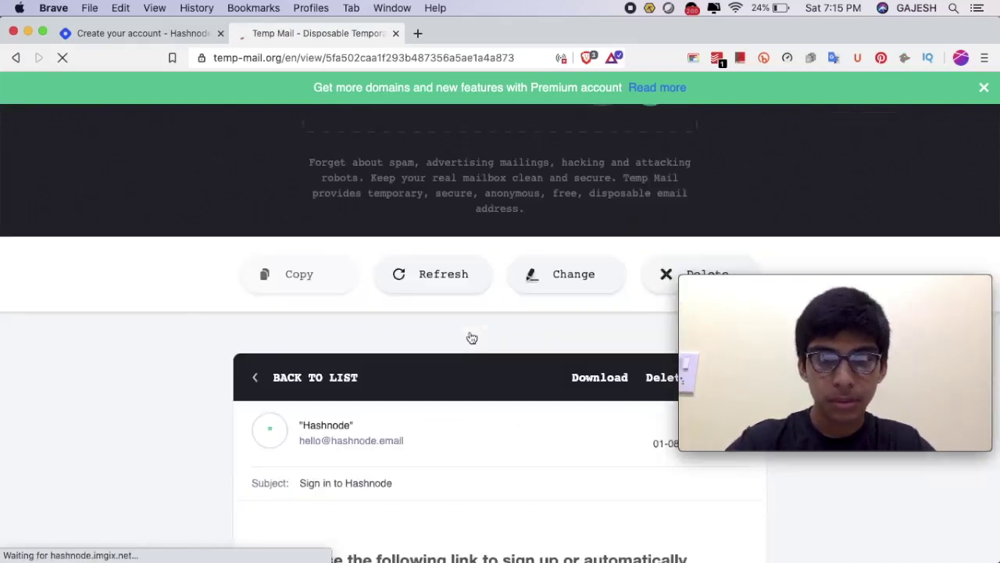
pyautogui.scroll(-5, 471, 338)
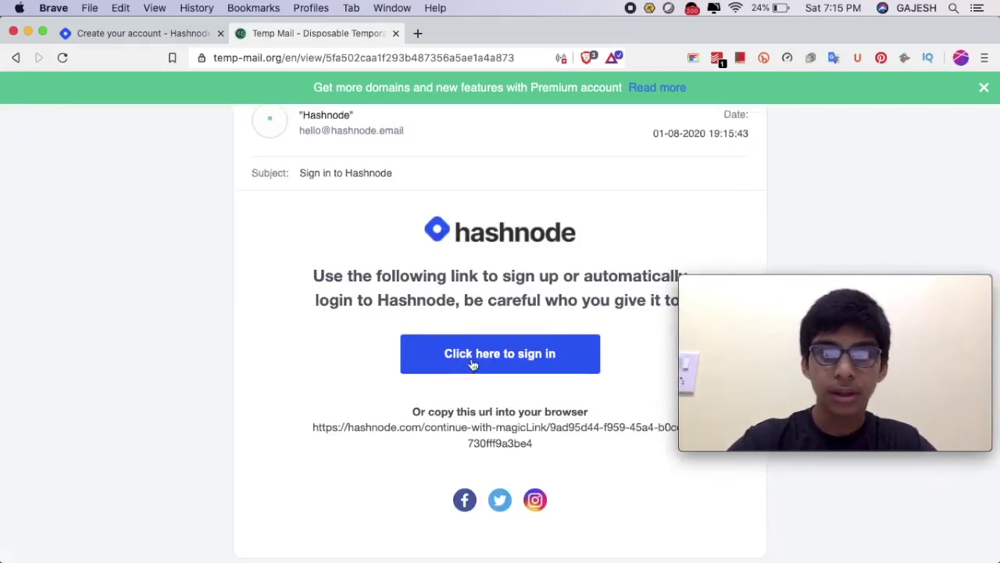
pyautogui.click(534, 362)
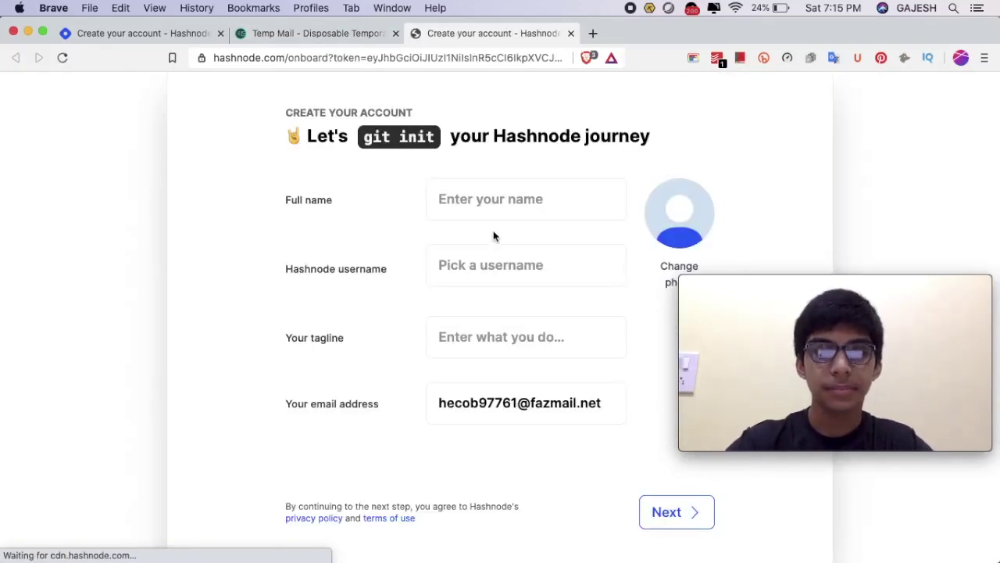
# Enter a full name, an available username and tagline 'Programmer, YouTuber, Blogger', then submit.
pyautogui.click(567, 172)
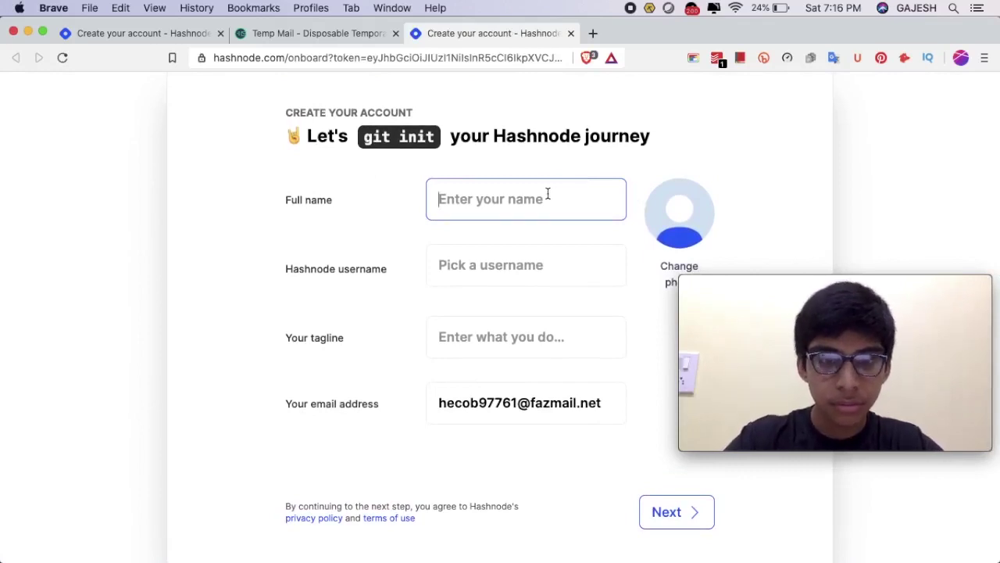
pyautogui.write('Gajesh Naik')
pyautogui.press('Tab')
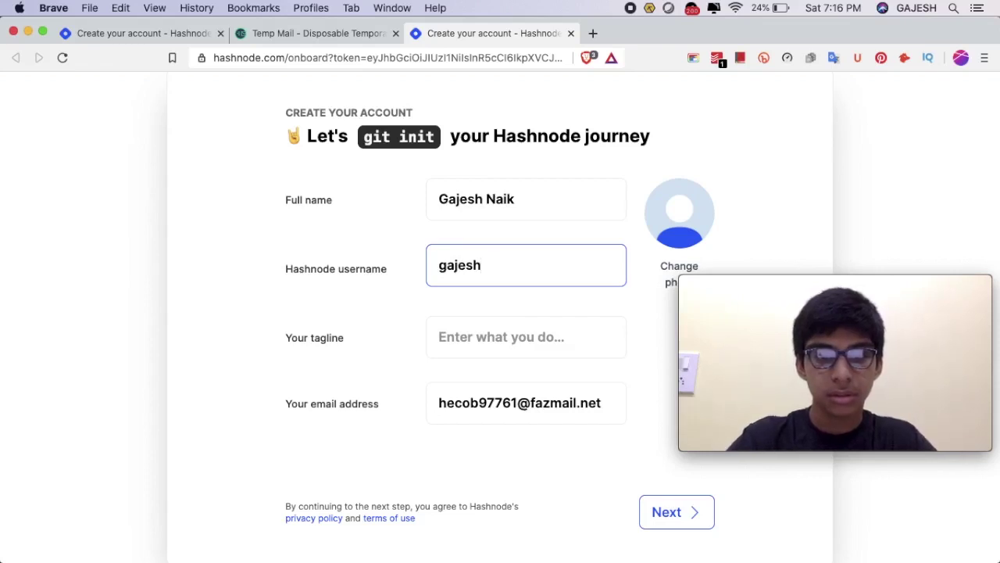
pyautogui.write('gajtest123')
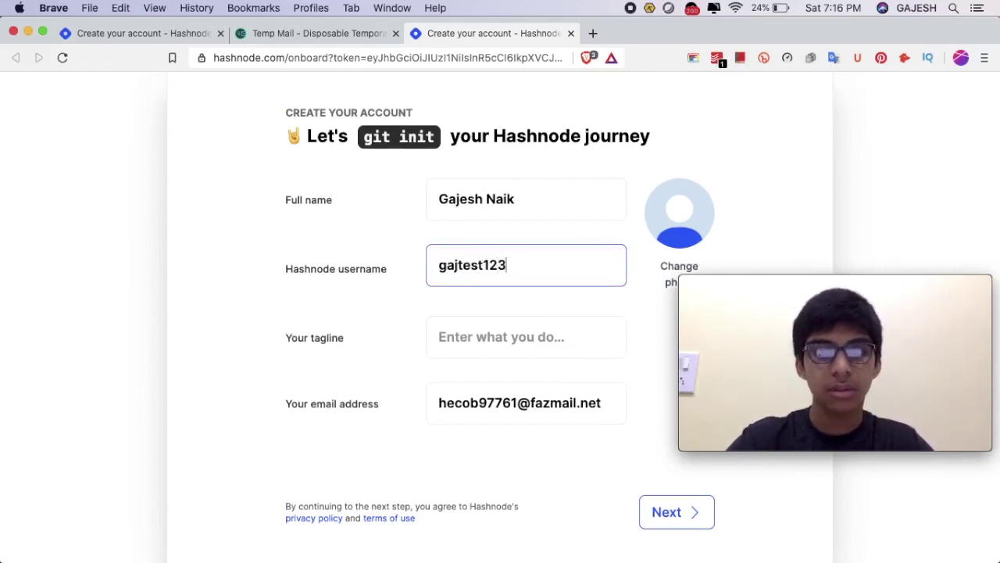
pyautogui.click(532, 339)
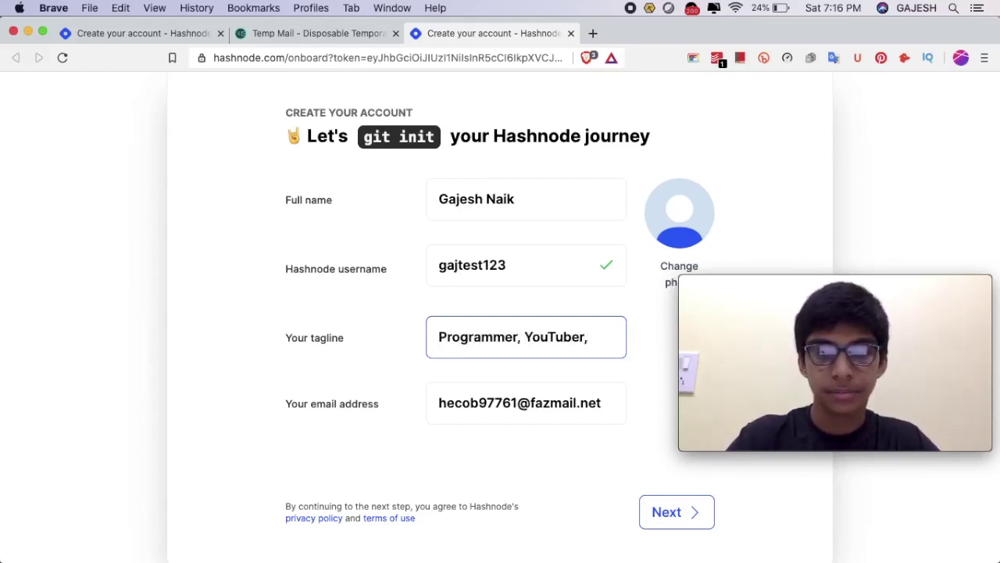
pyautogui.write('ogger')
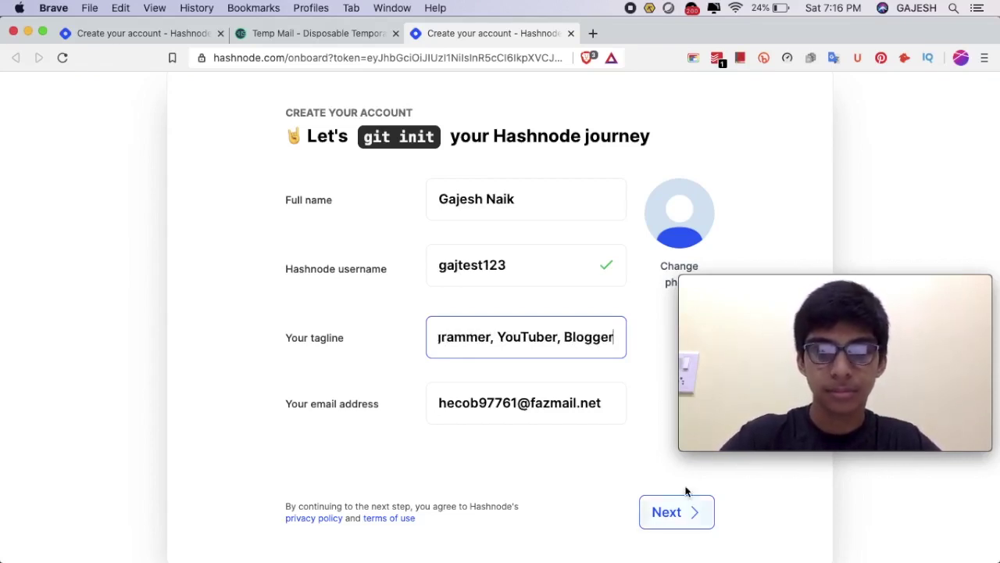
pyautogui.click(706, 515)
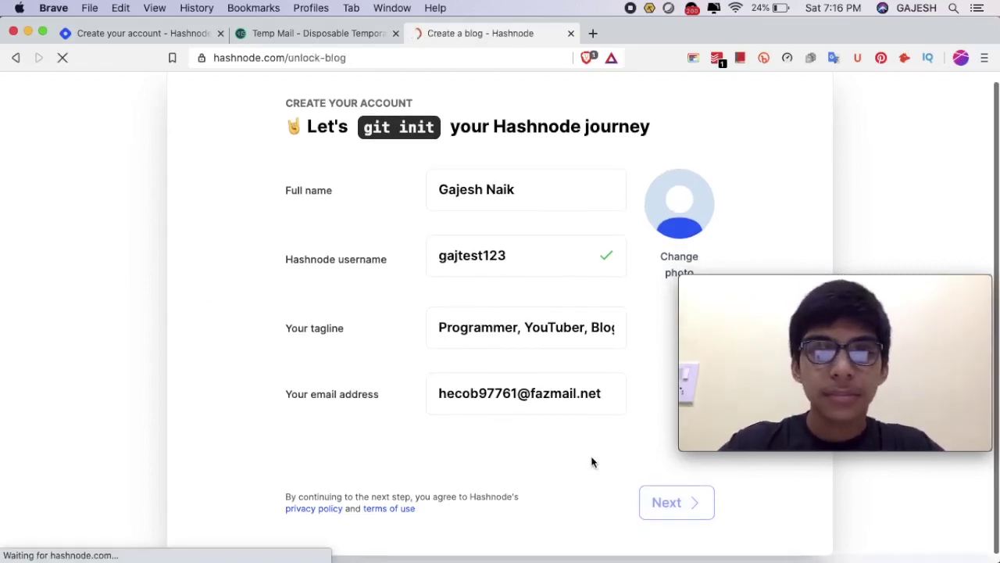
pyautogui.click(409, 321)
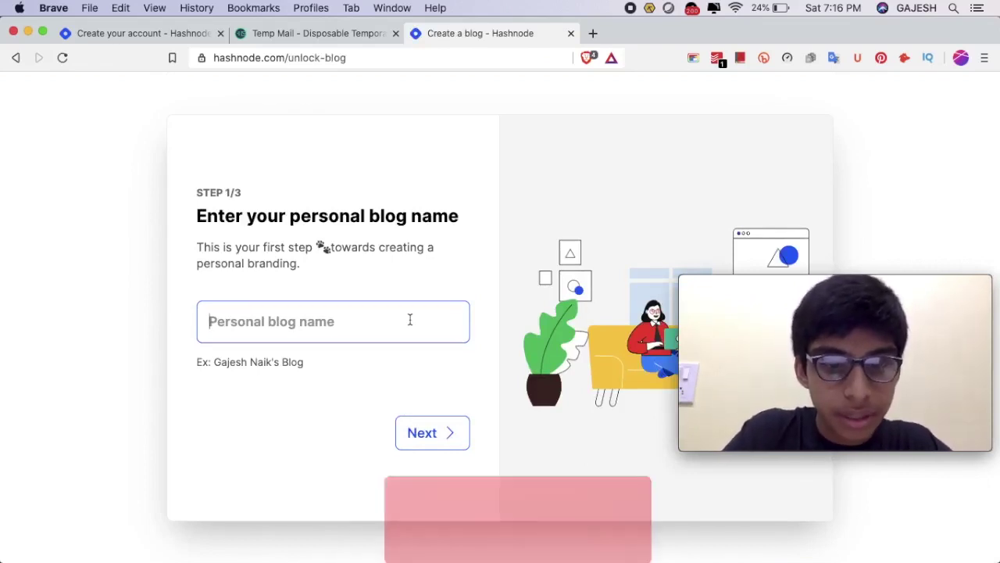
# Enter the personal blog's name and continue to the subdomain step.
pyautogui.write('Tech With')
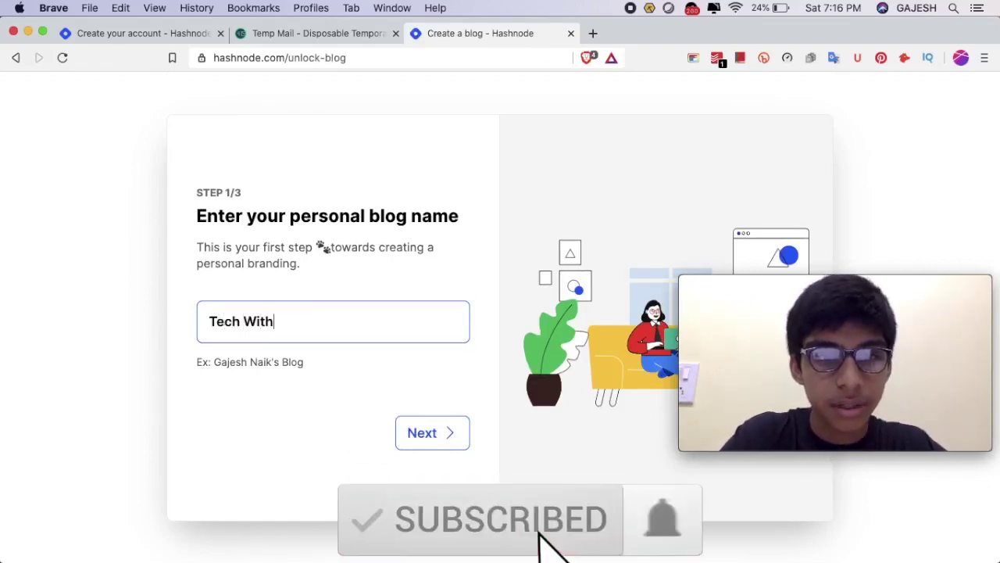
pyautogui.write(' Gajesh')
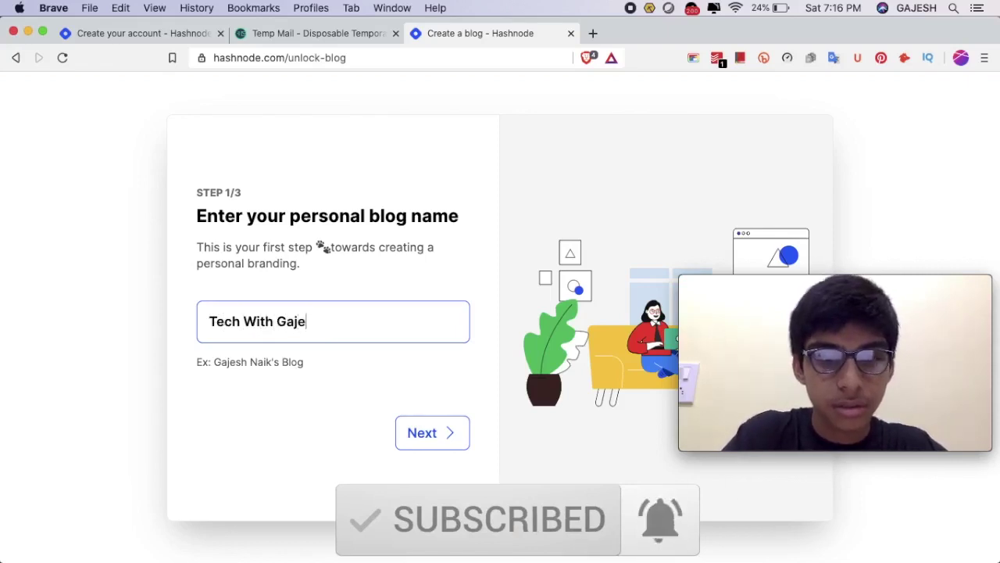
pyautogui.click(408, 434)
pyautogui.click(258, 342)
pyautogui.moveTo(806, 335); pyautogui.dragTo(493, 444)
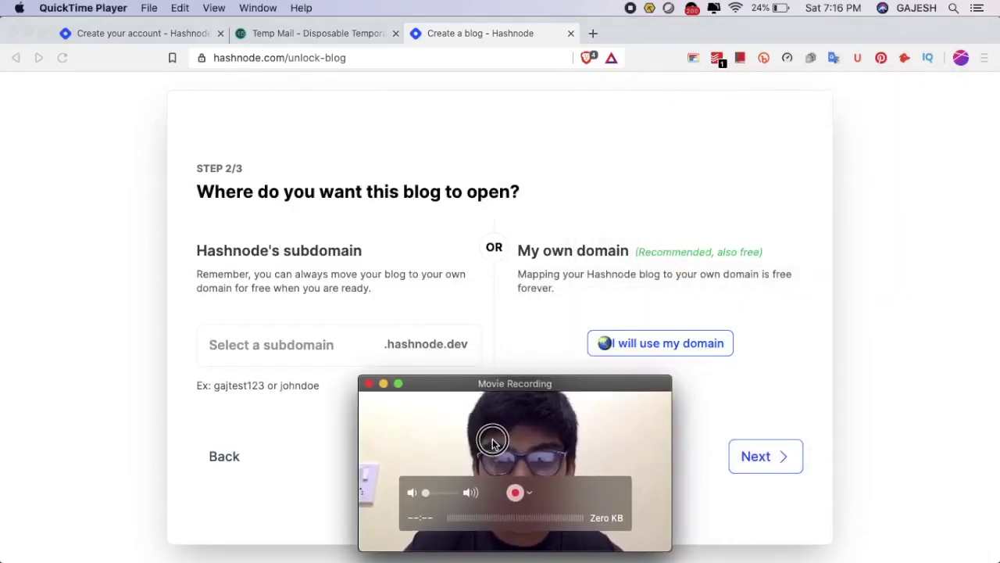
pyautogui.click(405, 345)
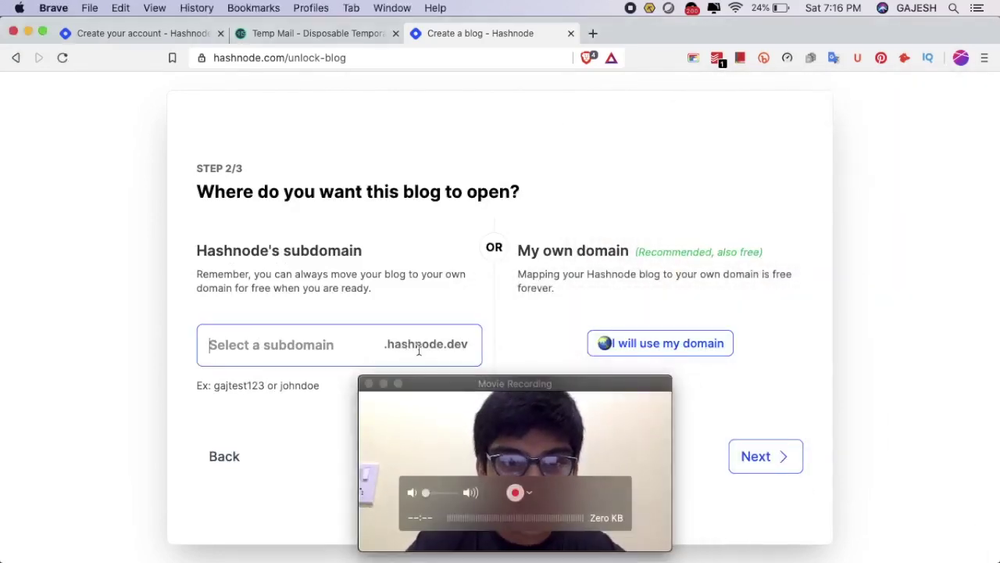
pyautogui.click(525, 416)
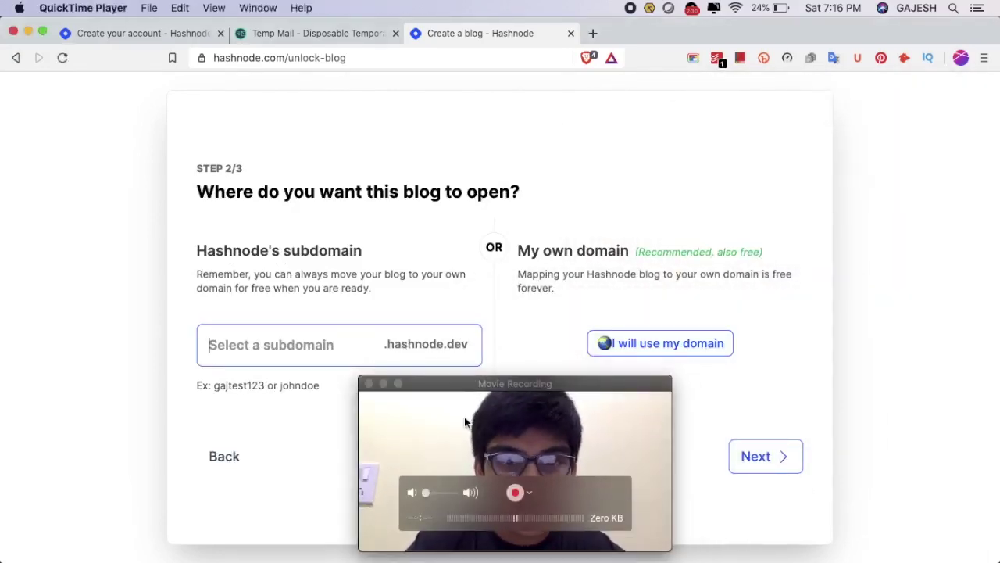
# Try subdomain names until an available hashnode.dev one is accepted, then submit it.
pyautogui.click(235, 344)
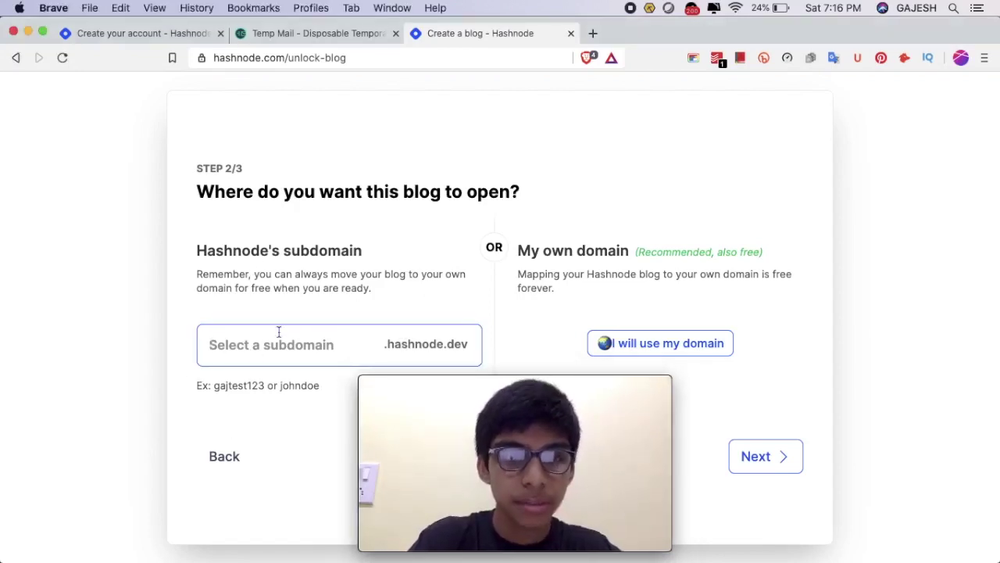
pyautogui.write('G')
pyautogui.press('BackSpace')
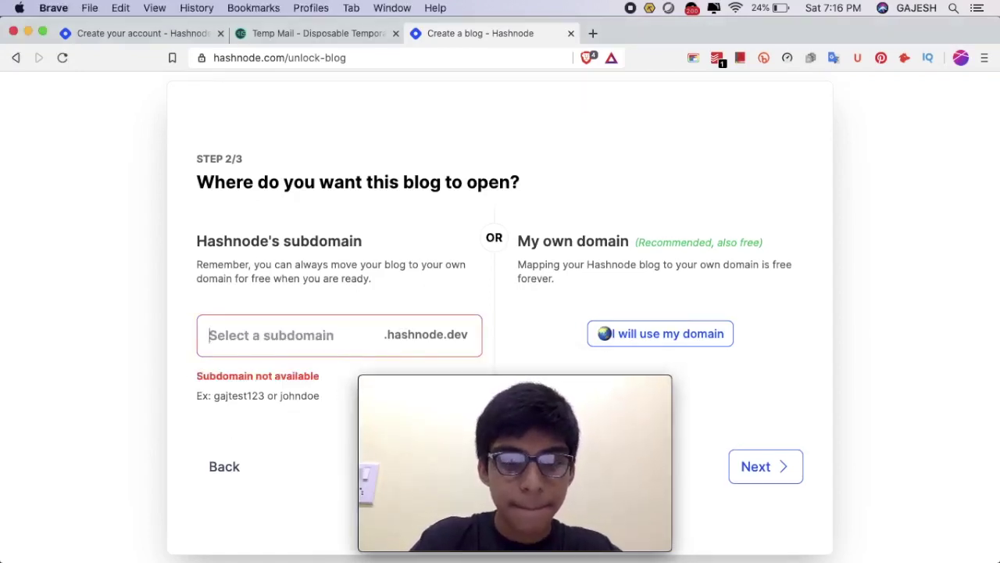
pyautogui.write('gajesh')
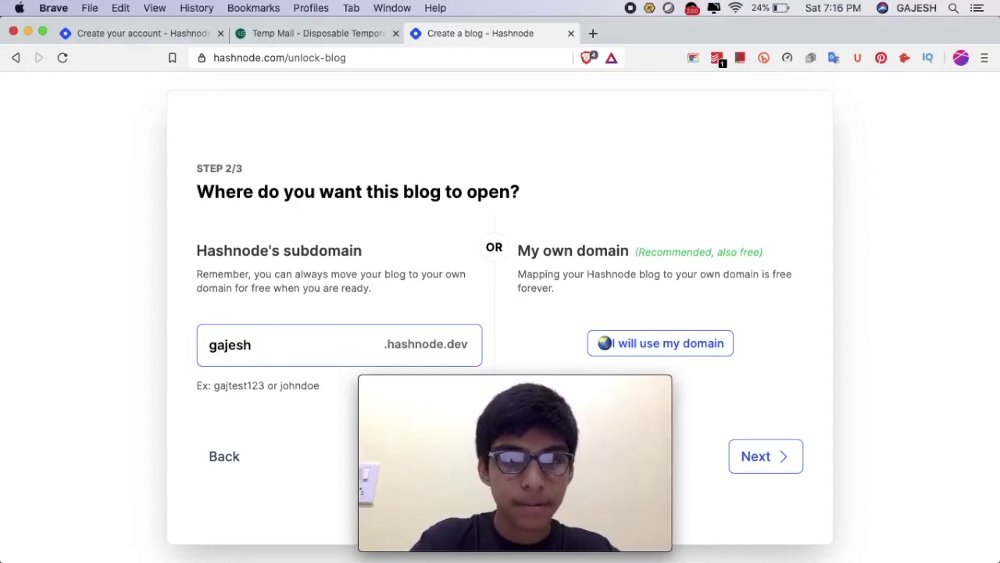
pyautogui.press('BackSpace')
pyautogui.press('BackSpace')
pyautogui.write('h')
pyautogui.press('BackSpace')
pyautogui.press('BackSpace')
pyautogui.press('BackSpace')
pyautogui.write('jtee')
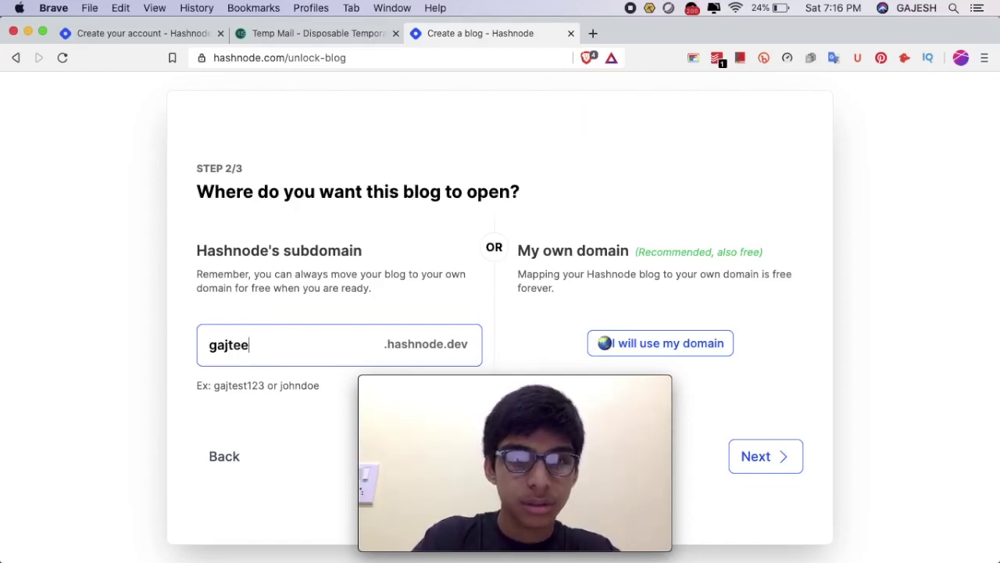
pyautogui.press('BackSpace')
pyautogui.write('st123')
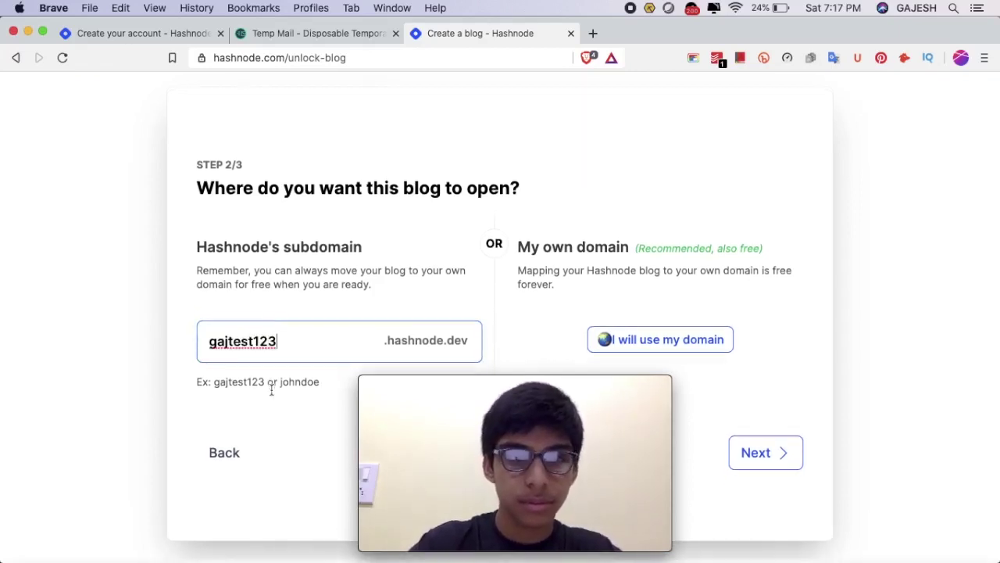
pyautogui.click(779, 469)
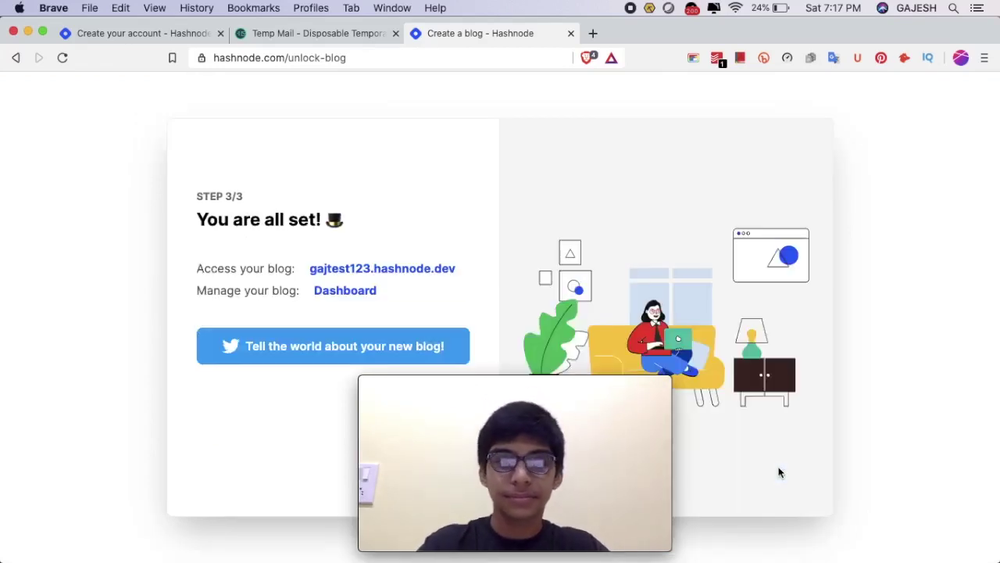
# Move past the all-set page and click Finish on the Follow Tags step.
pyautogui.moveTo(466, 434)
pyautogui.moveTo(467, 434); pyautogui.dragTo(658, 263)
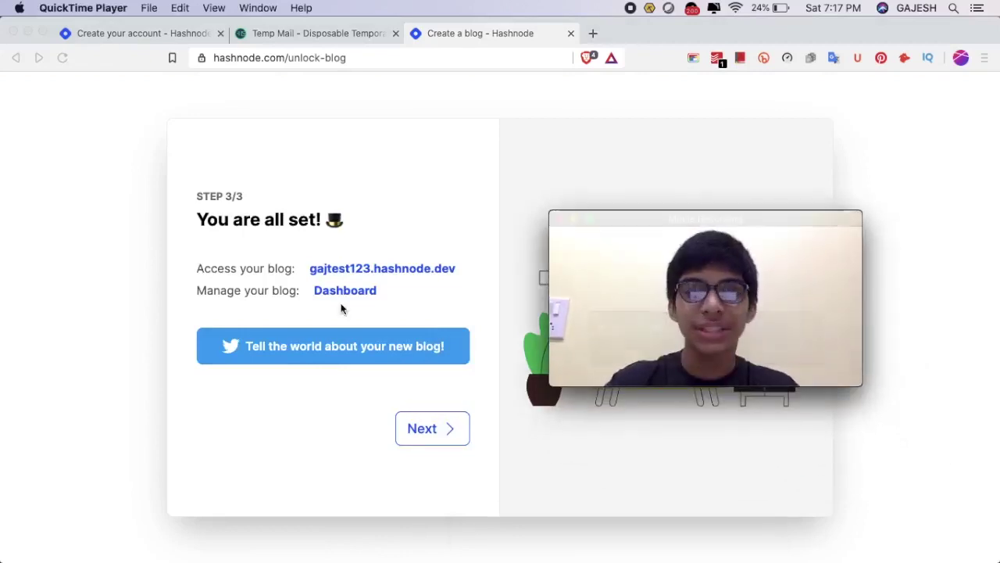
pyautogui.click(450, 430)
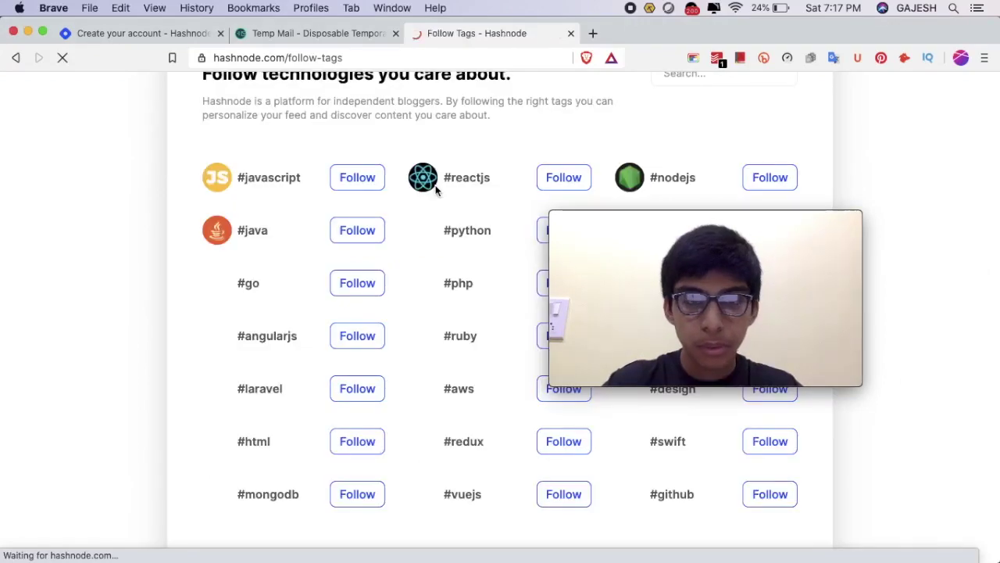
pyautogui.scroll(-2, 435, 193)
pyautogui.scroll(2, 426, 200)
pyautogui.scroll(-2, 426, 199)
pyautogui.scroll(2, 442, 205)
pyautogui.scroll(-2, 922, 508)
pyautogui.scroll(2, 422, 336)
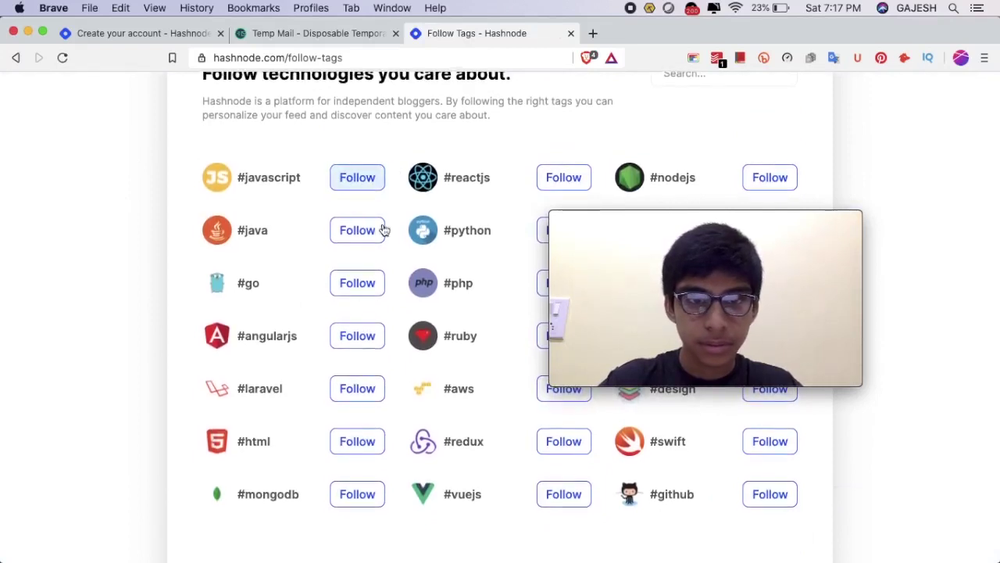
pyautogui.scroll(-2, 855, 476)
pyautogui.click(788, 514)
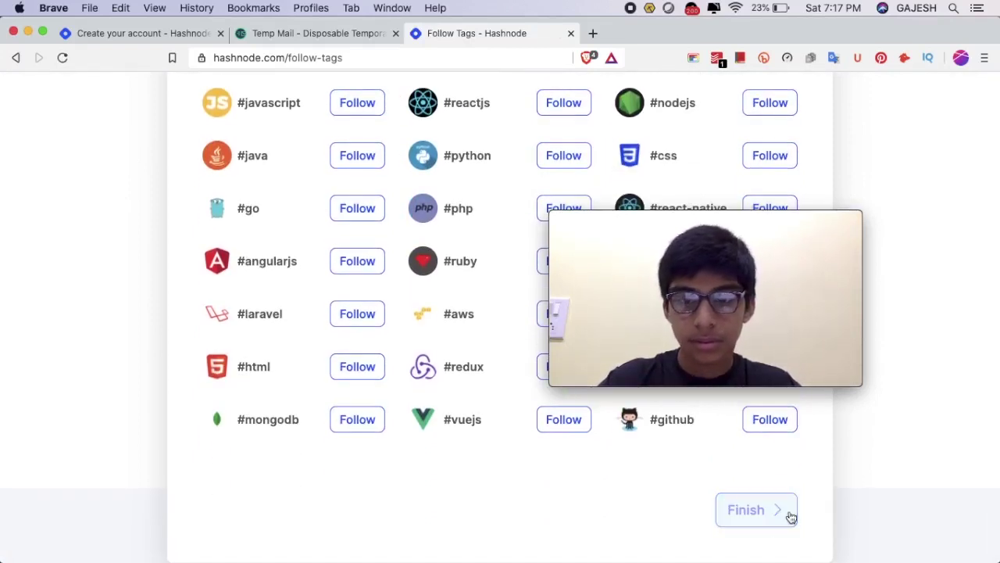
pyautogui.scroll(2, 337, 225)
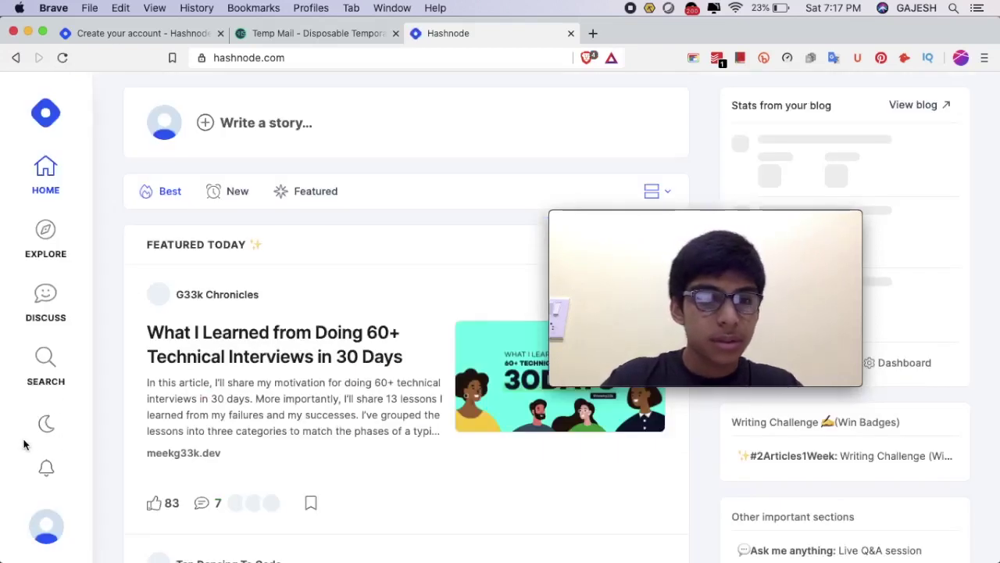
# Write a new story titled 'TEST' with the body 'THIS IS A BLOG.'.
pyautogui.click(49, 537)
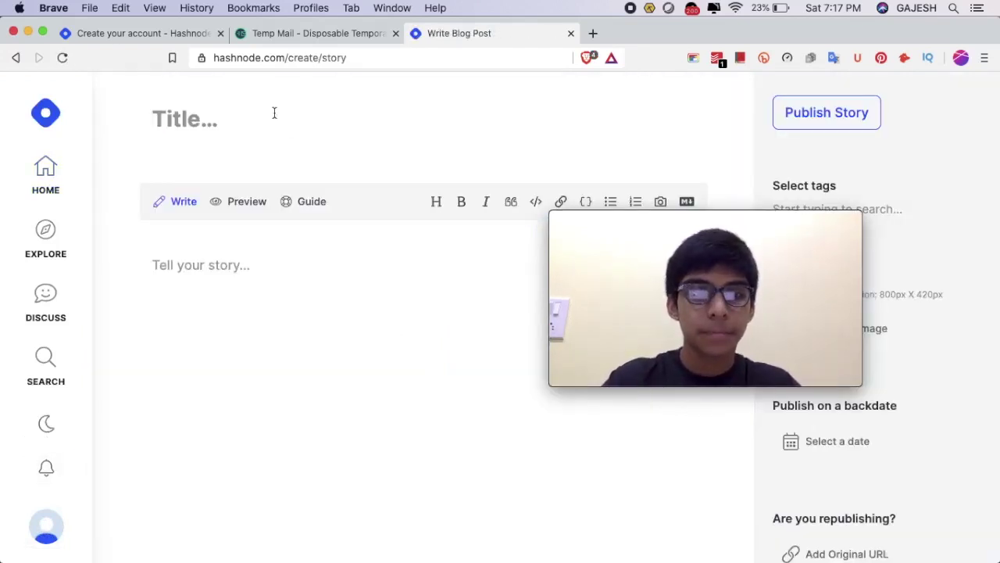
pyautogui.click(274, 112)
pyautogui.write('TEst')
pyautogui.press('BackSpace')
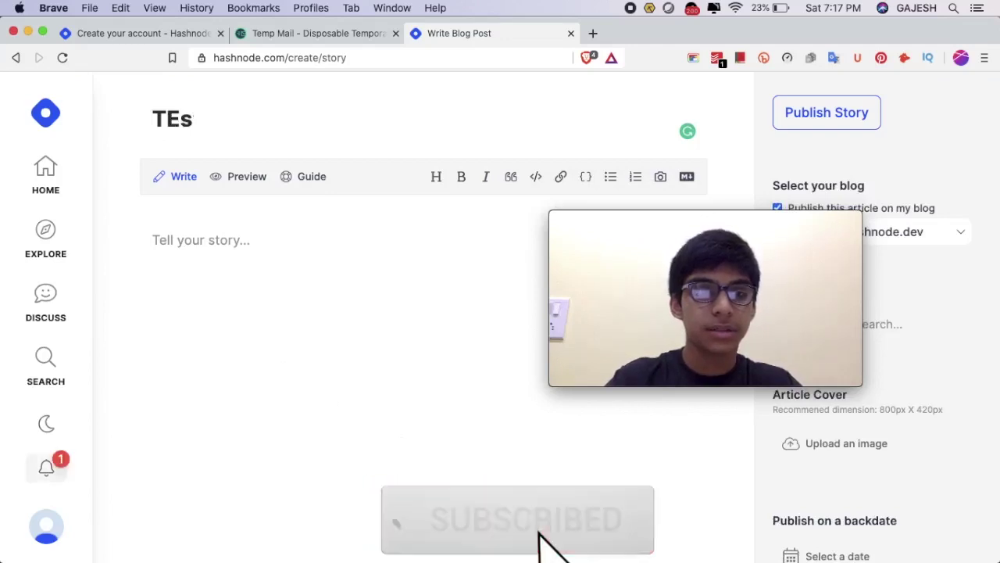
pyautogui.press('BackSpace')
pyautogui.write('ST')
pyautogui.click(255, 236)
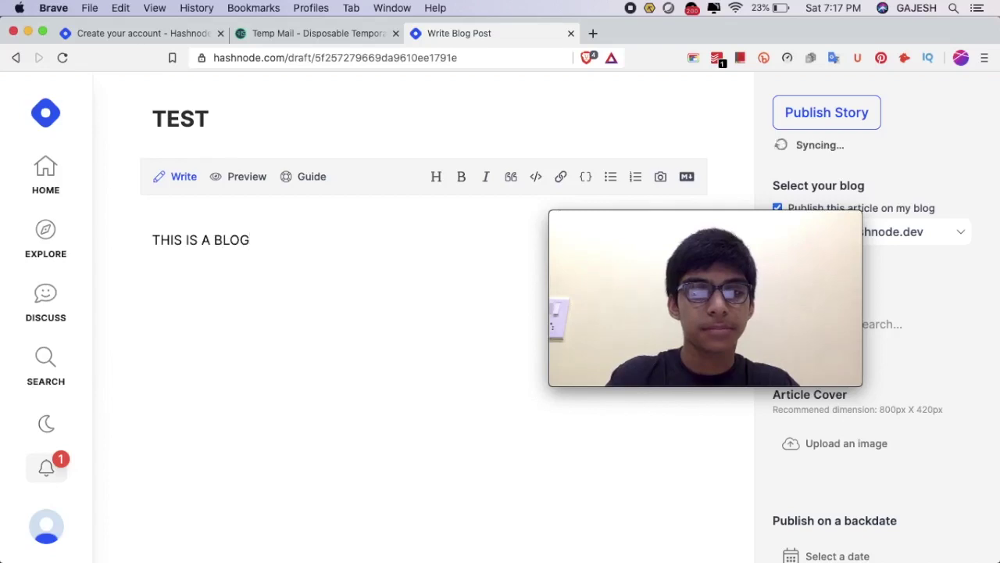
pyautogui.scroll(-3, 362, 433)
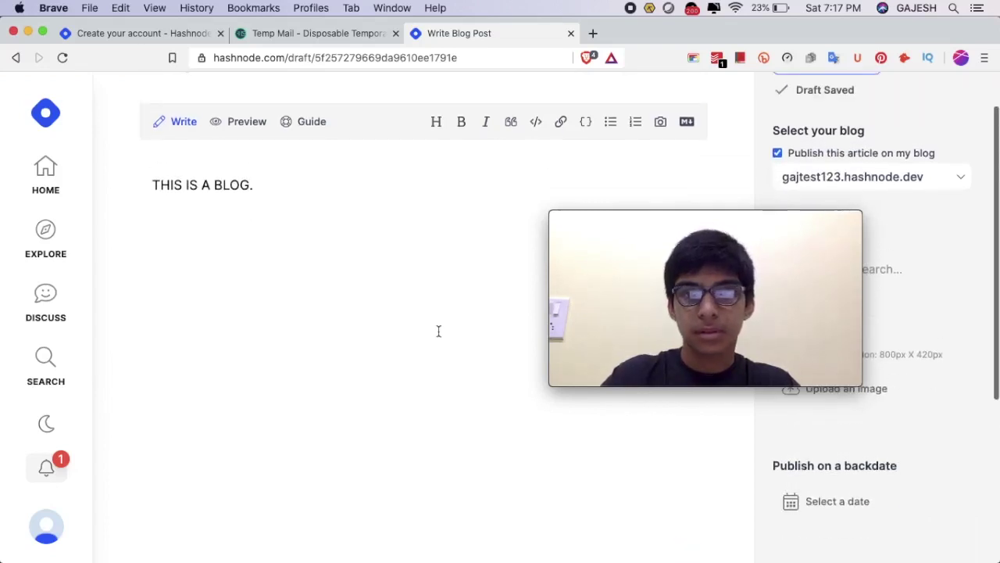
pyautogui.scroll(3, 438, 331)
# Attempt publishing, dismiss the title-too-short warning, then search 'lorem text' in a new tab.
pyautogui.click(858, 109)
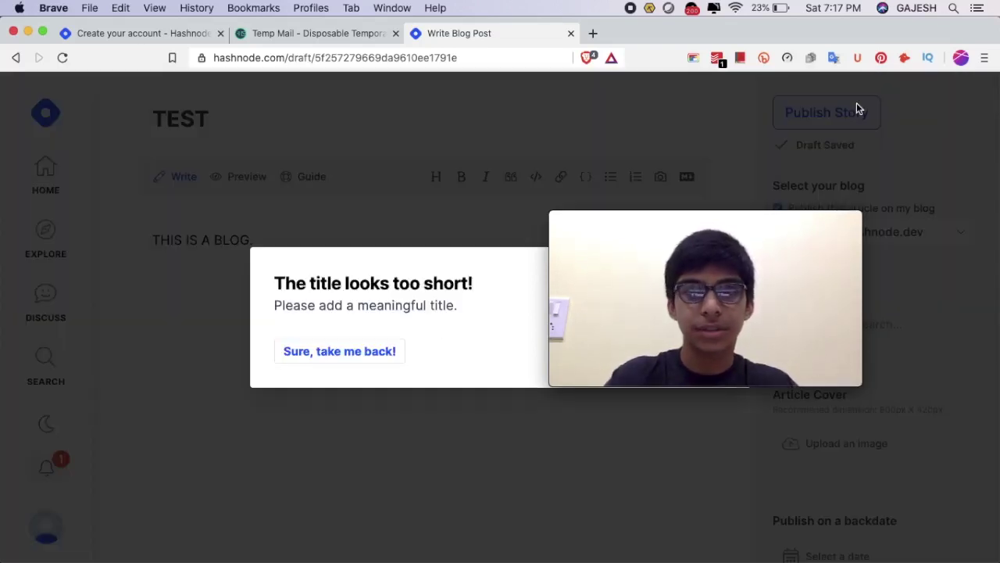
pyautogui.moveTo(665, 286); pyautogui.dragTo(699, 195)
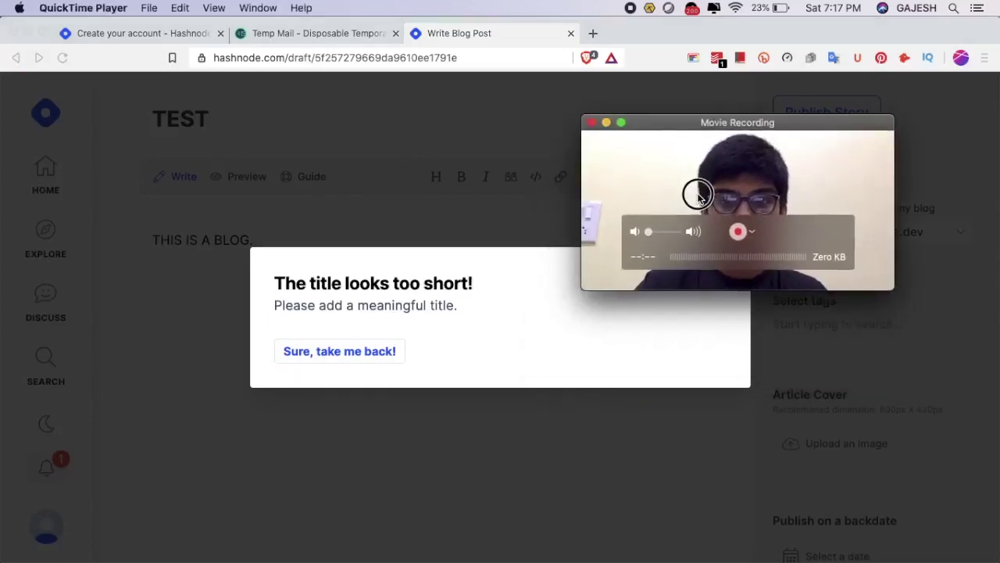
pyautogui.click(373, 353)
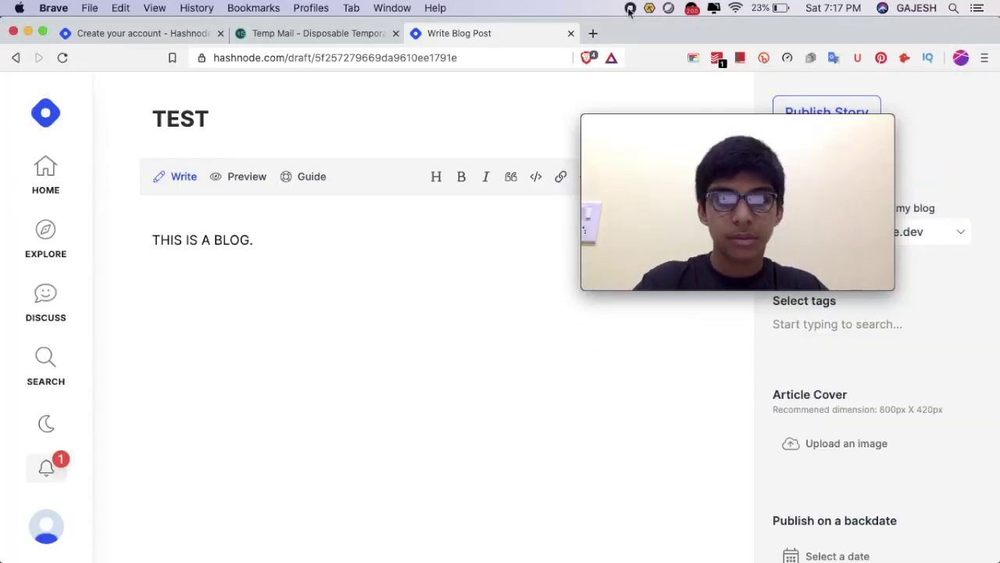
pyautogui.click(594, 33)
pyautogui.write('lorem ')
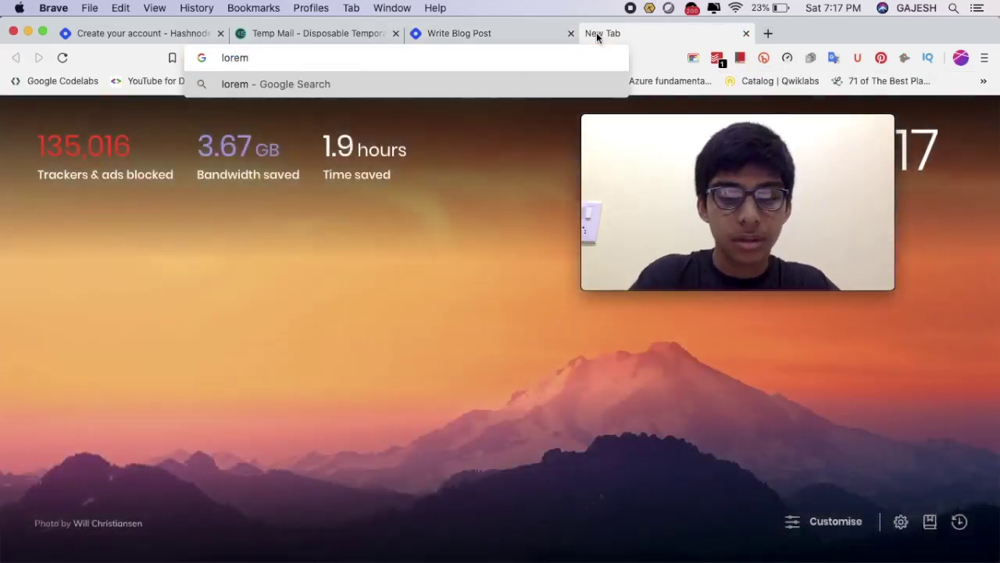
pyautogui.write('text')
# Find lipsum.com through a Google search for 'lorem text' and select its opening Lorem Ipsum paragraphs.
pyautogui.press('Return')
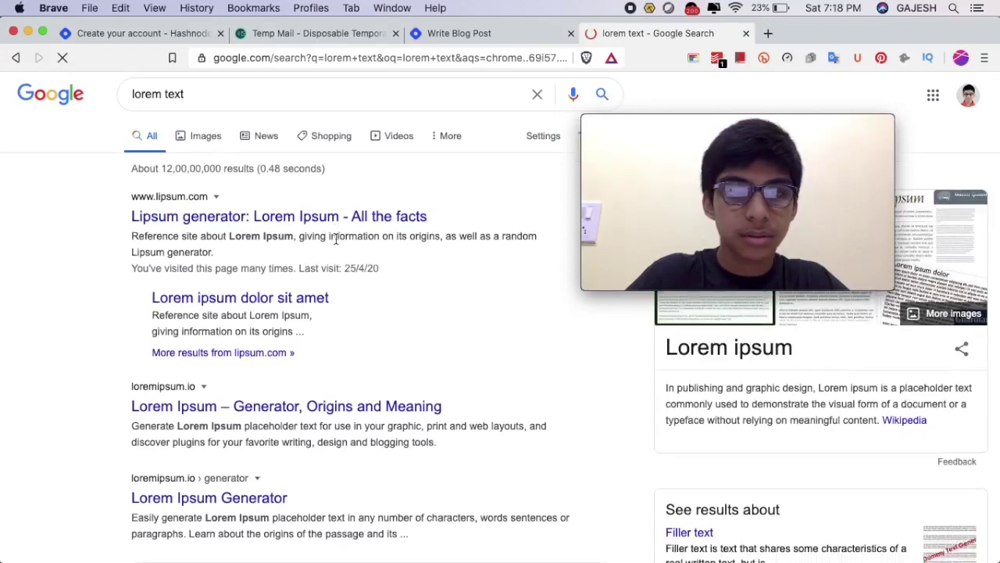
pyautogui.click(360, 215)
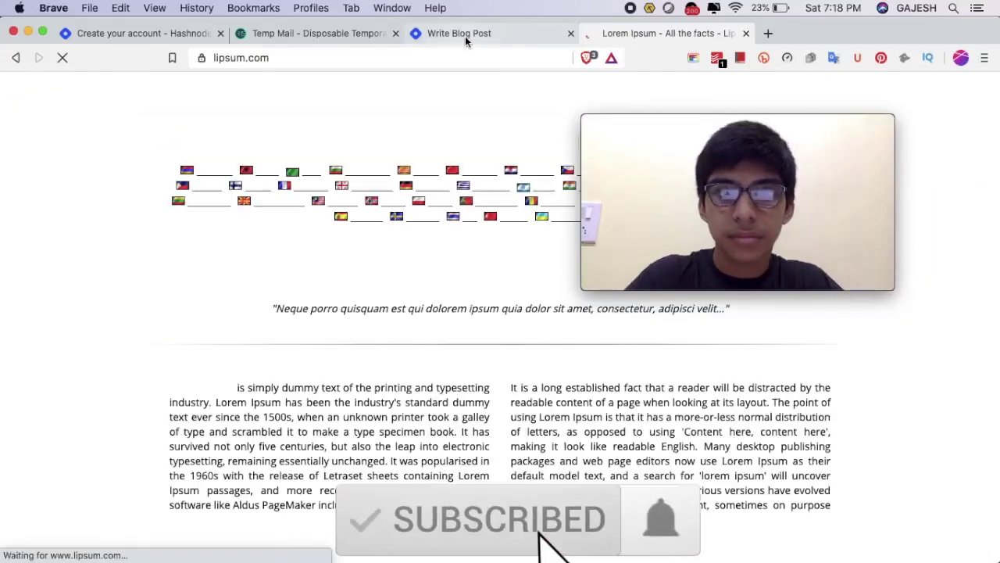
pyautogui.scroll(-10, 419, 296)
pyautogui.scroll(5, 419, 297)
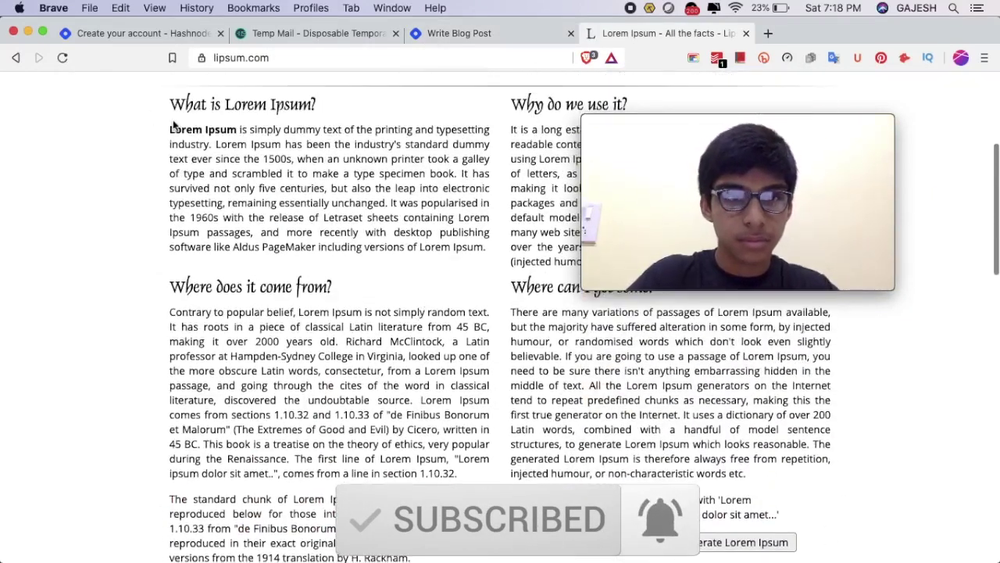
pyautogui.moveTo(170, 130); pyautogui.dragTo(427, 513)
pyautogui.press('super+c')
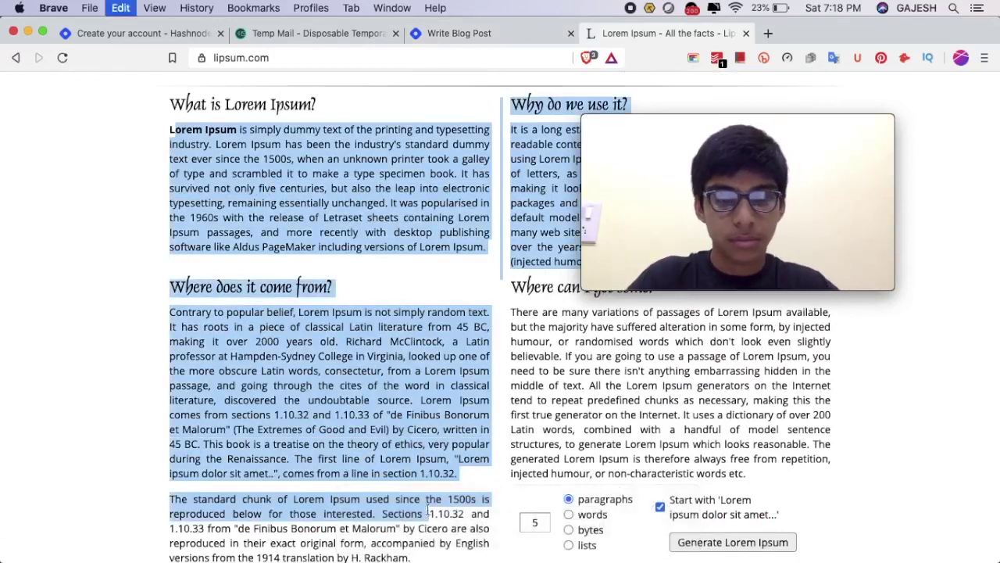
pyautogui.click(473, 36)
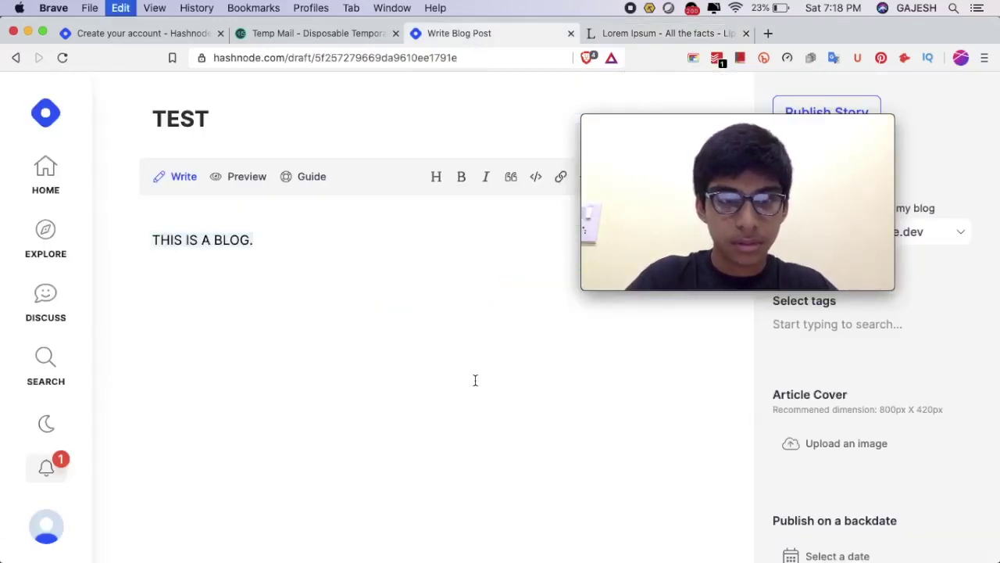
# Paste the copied Lorem Ipsum paragraphs into the draft's body.
pyautogui.press('super+v')
pyautogui.scroll(15, 656, 420)
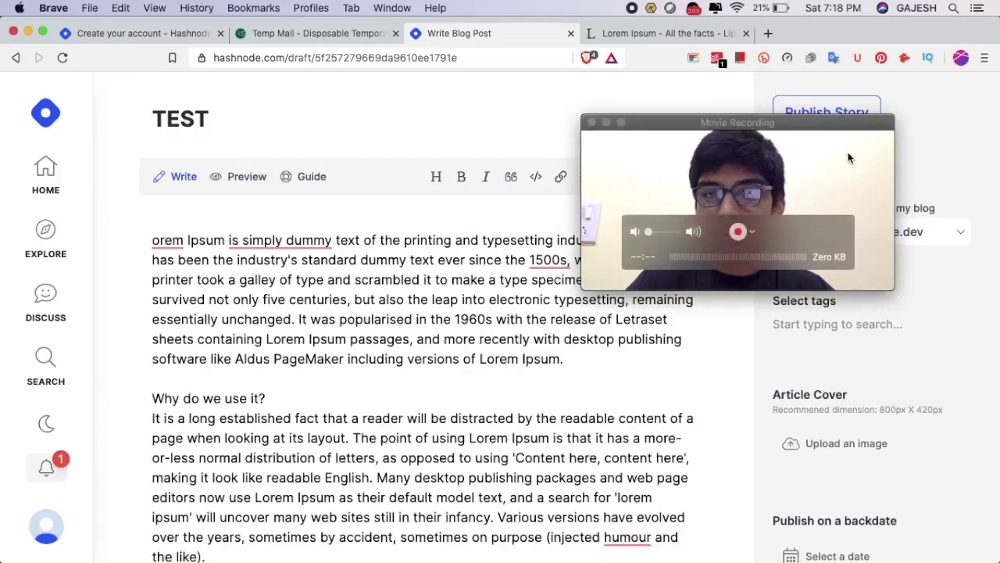
pyautogui.moveTo(750, 203); pyautogui.dragTo(762, 422)
# Publish the story titled 'TEST - TEST - Lorem Text' after clearing the title-too-short warning.
pyautogui.click(891, 172)
pyautogui.click(835, 114)
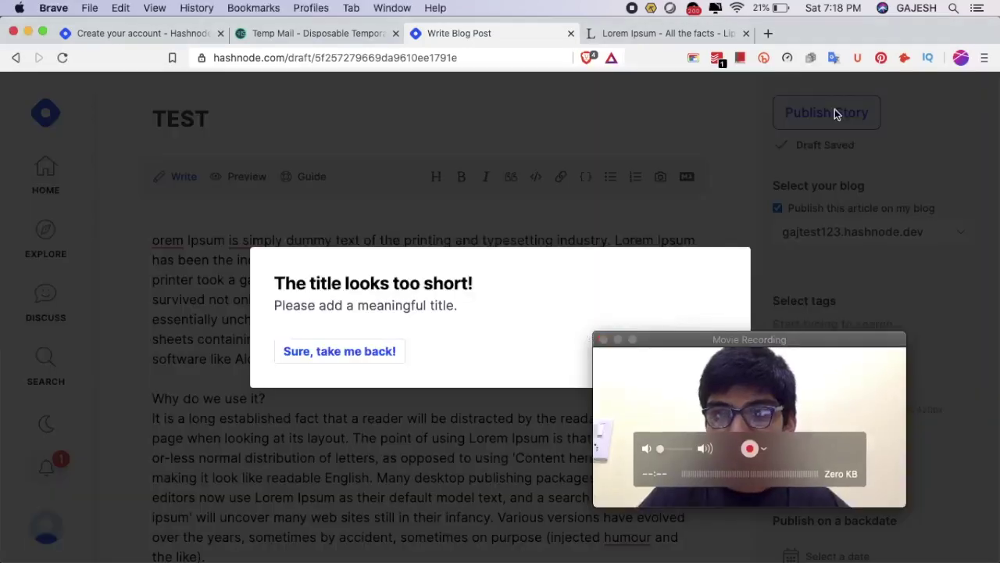
pyautogui.click(367, 354)
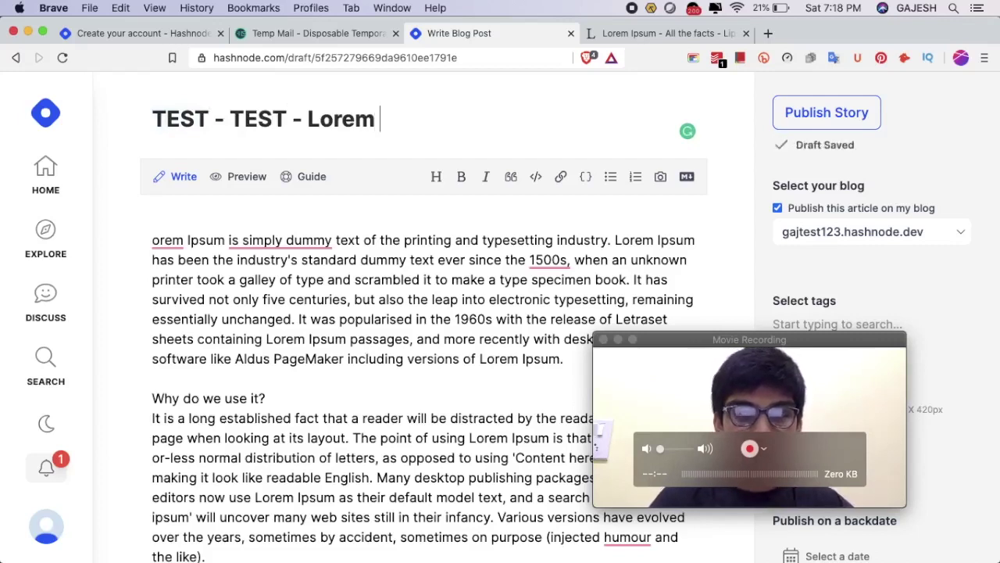
pyautogui.click(856, 114)
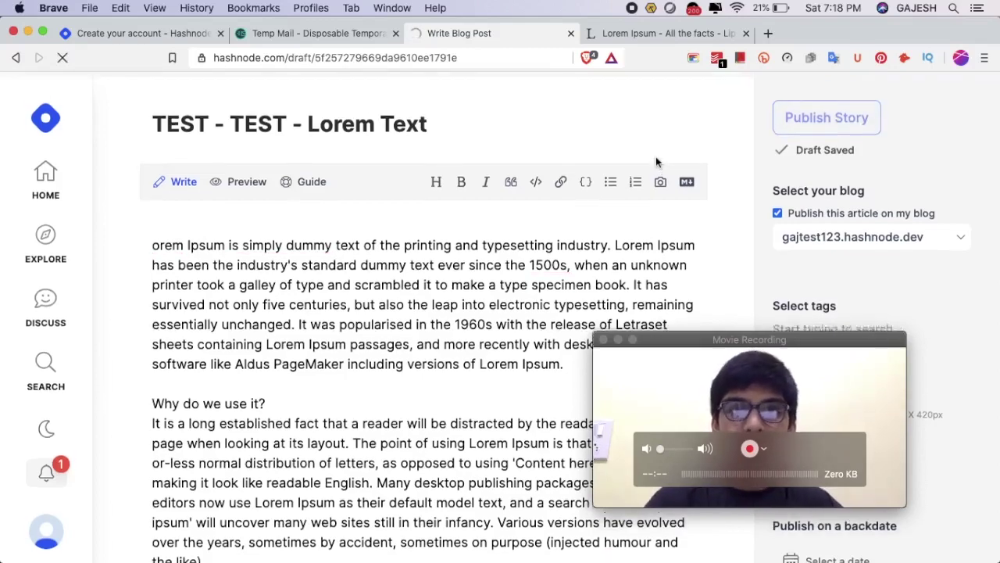
# Look over the published 'TEST - TEST - Lorem Text' article, then go to the blog's homepage.
pyautogui.scroll(-5, 655, 160)
pyautogui.scroll(5, 655, 160)
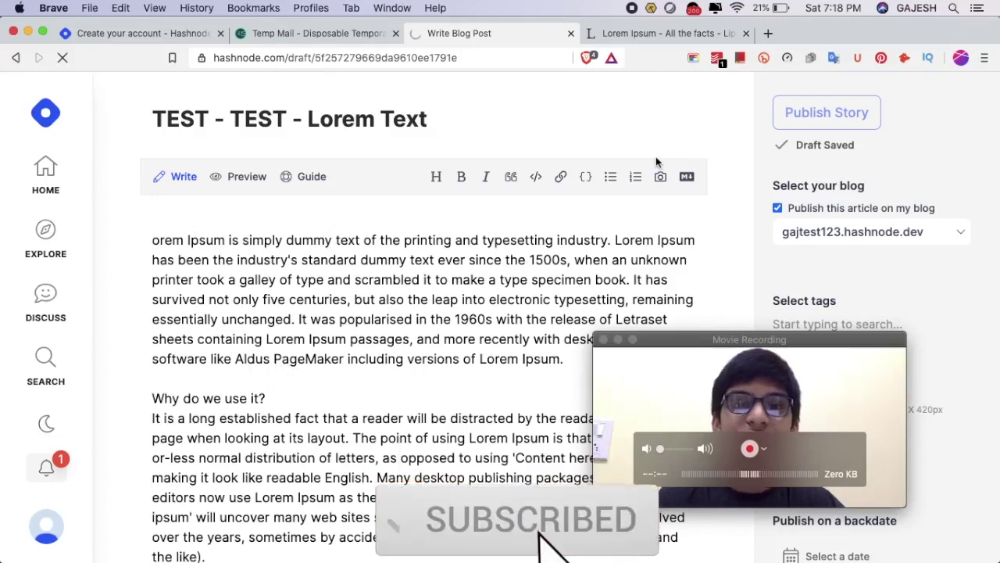
pyautogui.scroll(-2, 234, 305)
pyautogui.scroll(2, 231, 305)
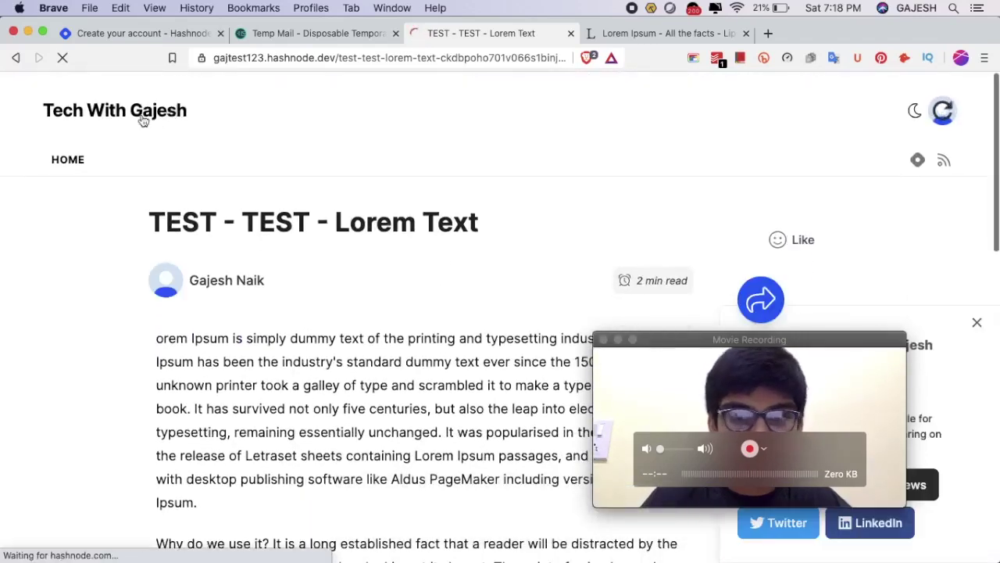
pyautogui.scroll(-3, 416, 201)
pyautogui.scroll(3, 416, 200)
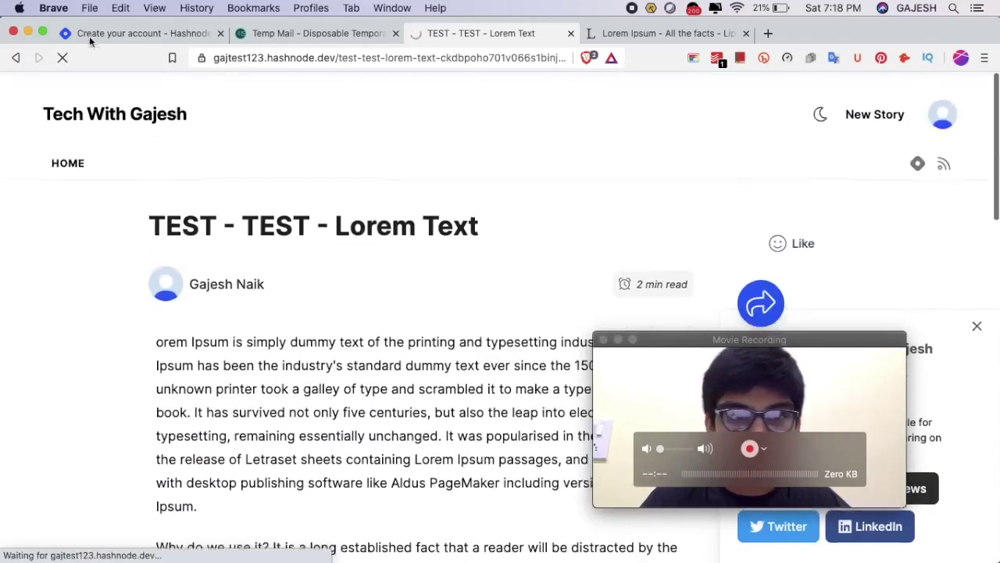
pyautogui.click(146, 117)
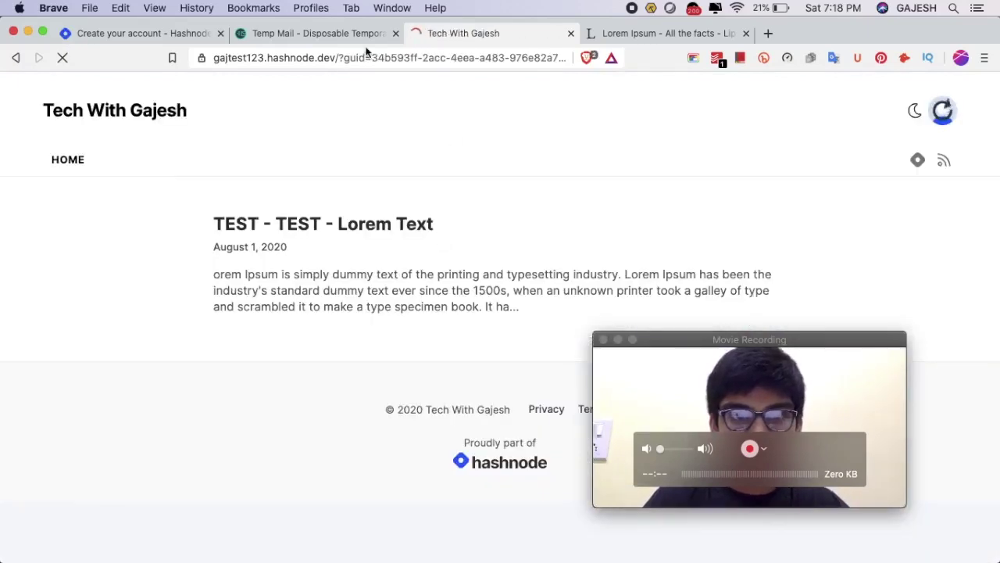
# Check the blog's hashnode.dev web address in the address bar.
pyautogui.click(367, 56)
pyautogui.click(369, 58)
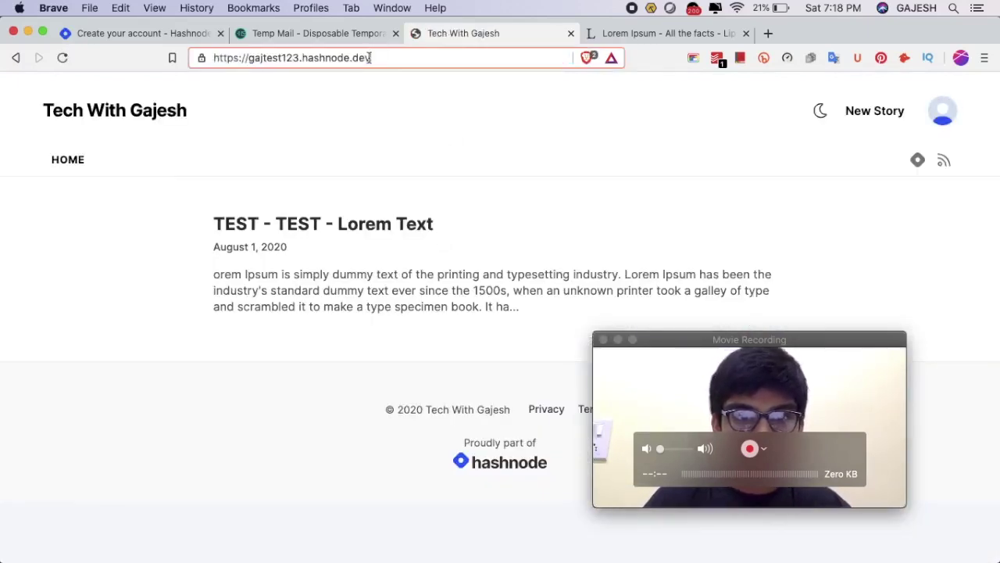
pyautogui.rightClick(467, 292)
pyautogui.click(364, 117)
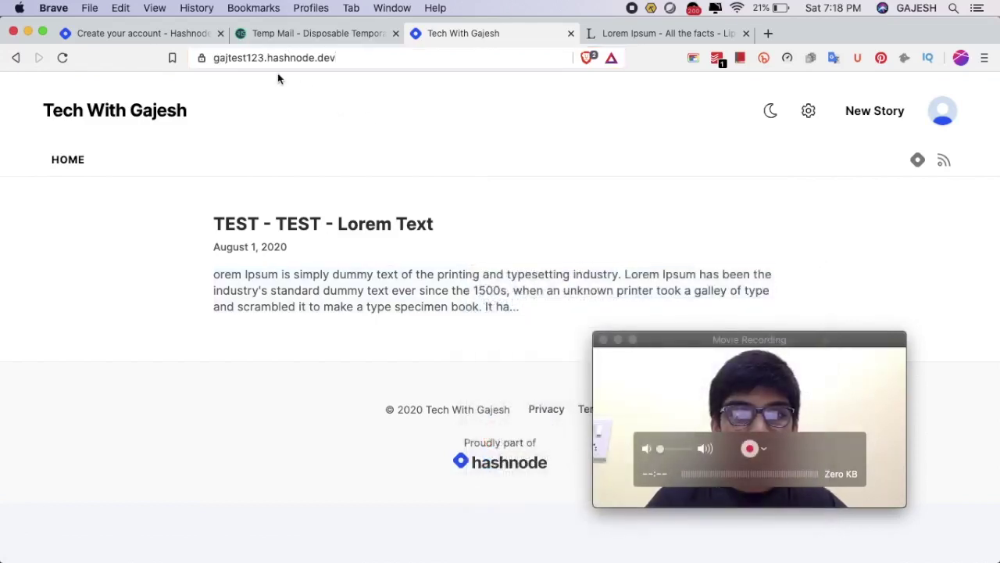
pyautogui.click(336, 63)
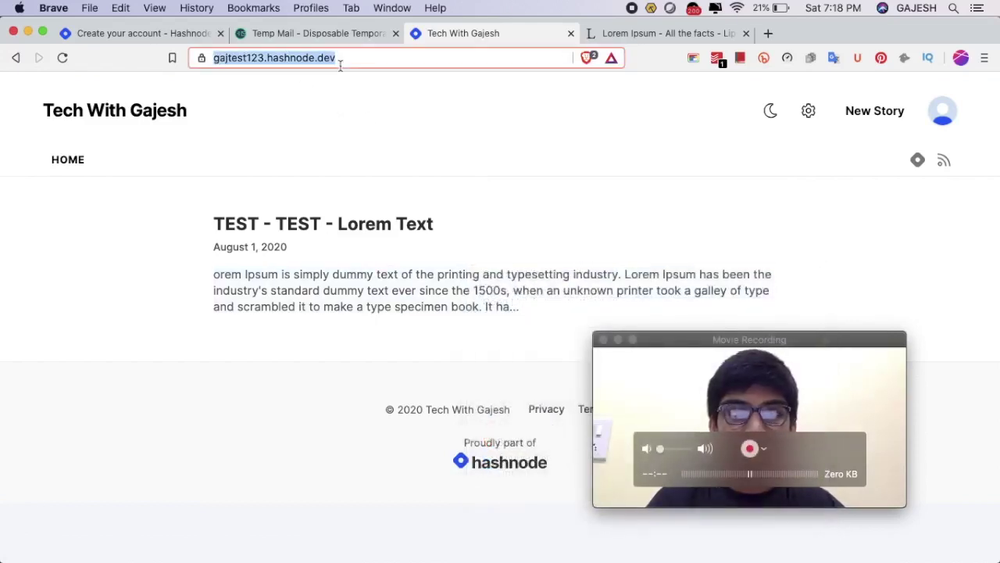